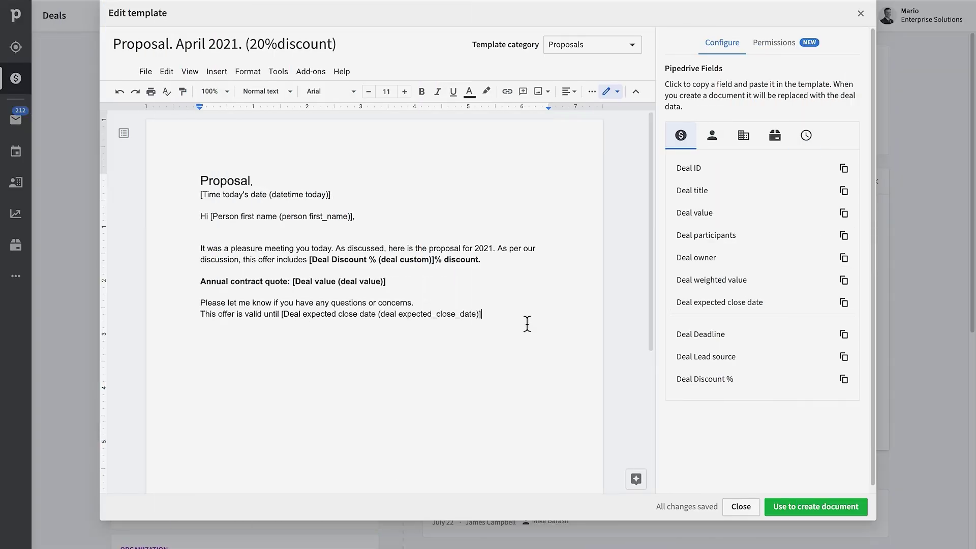
# Bold the close-date field, add a period, and type 'Looking forward hearing from you soon.' below
pyautogui.hotkey('ctrl', 'shift', 'Left')
pyautogui.hotkey('ctrl', 'shift', 'Left')
pyautogui.hotkey('ctrl', 'shift', 'Left')
pyautogui.hotkey('ctrl', 'shift', 'Left')
pyautogui.hotkey('ctrl', 'shift', 'Left')
pyautogui.hotkey('ctrl', 'shift', 'Left')
pyautogui.hotkey('ctrl', 'shift', 'Left')
pyautogui.hotkey('ctrl', 'shift', 'Left')
pyautogui.click(421, 91)
pyautogui.press('End')
pyautogui.write('.')
pyautogui.press('Return')
pyautogui.press('Return')
pyautogui.write('Looking forward hearing from you soon.')
pyautogui.hotkey('shift', 'Home')
pyautogui.hotkey('ctrl', 'b')
pyautogui.press('End')
pyautogui.press('Return')
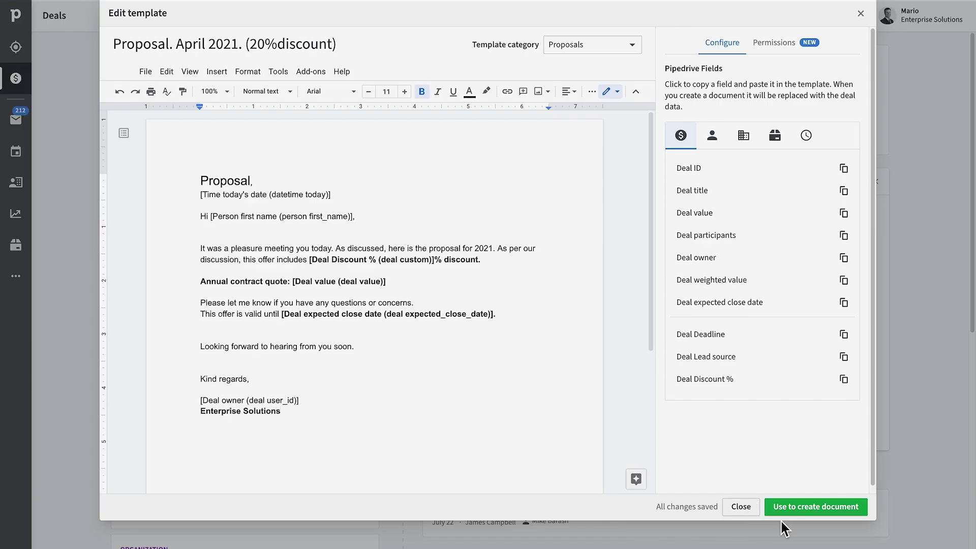
# Create a document from the finished template, then open the July 2020 template from the deal's Templates
pyautogui.click(828, 510)
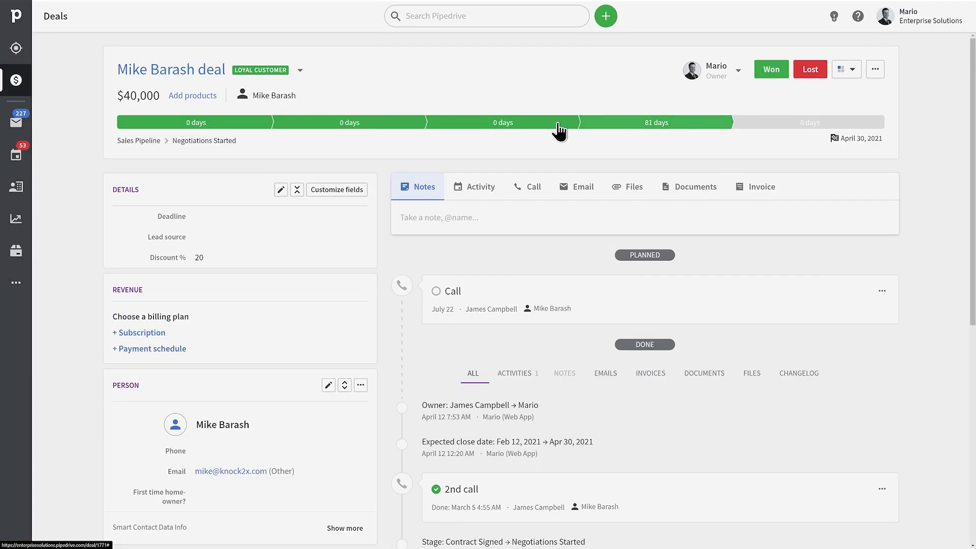
pyautogui.click(691, 192)
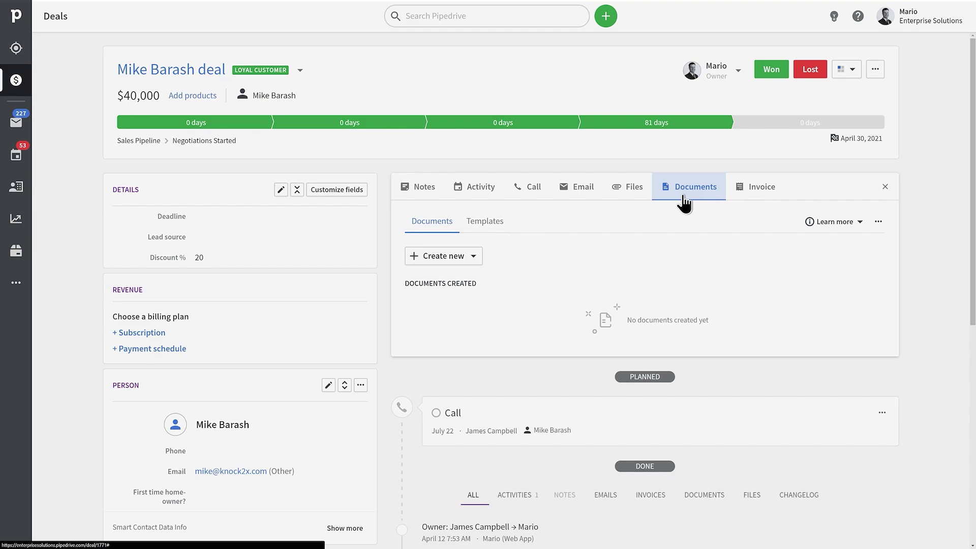
pyautogui.click(487, 219)
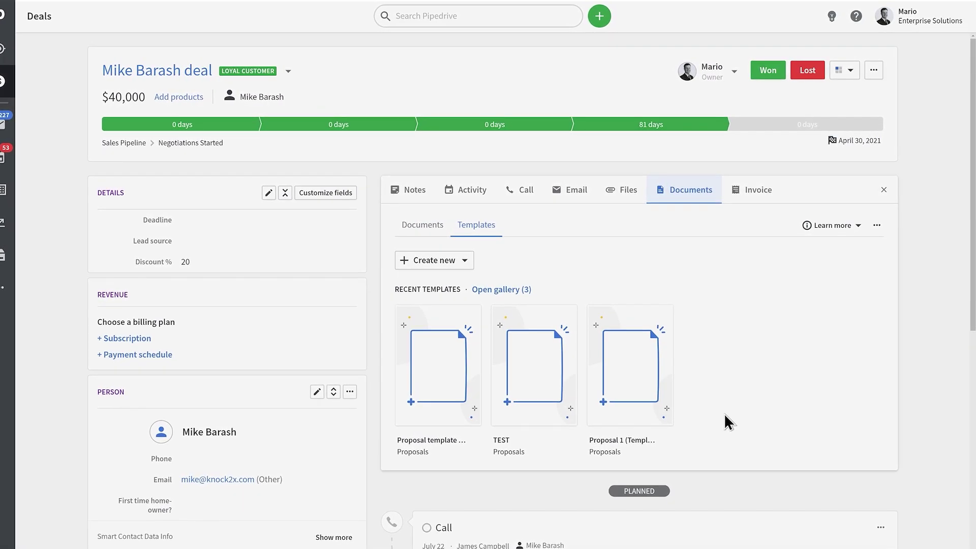
pyautogui.click(428, 404)
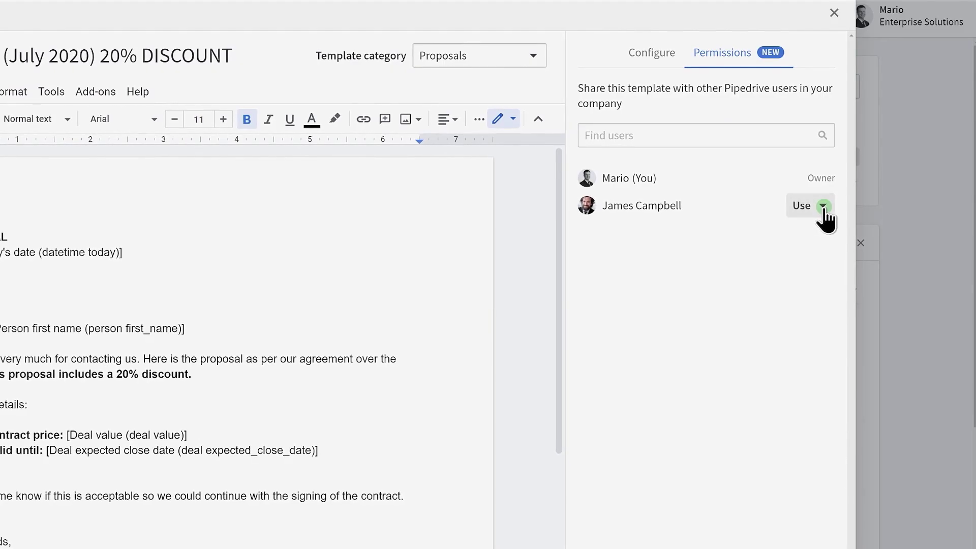
# Check a colleague's access options for the template in Permissions
pyautogui.click(824, 208)
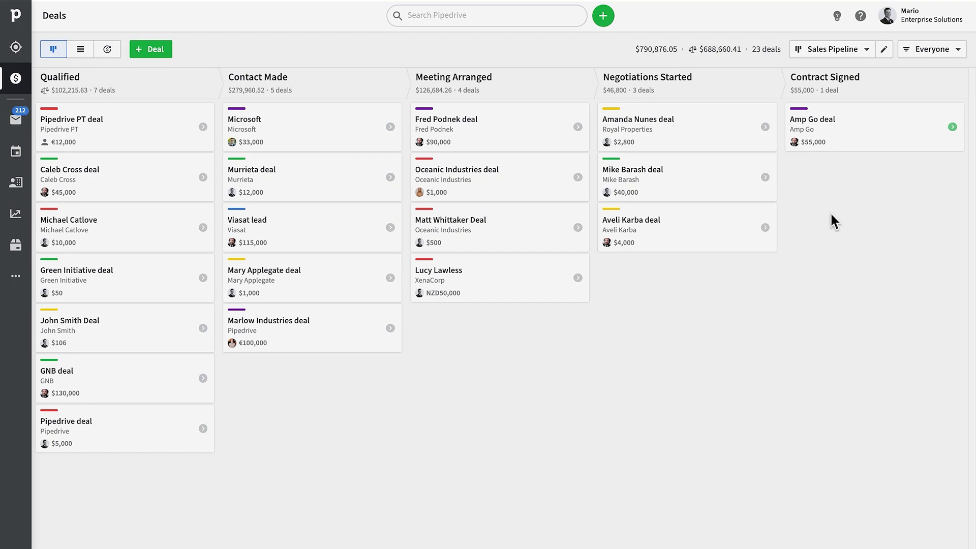
# Open the deal, create a document from the April 2021 template, and copy its share link
pyautogui.click(700, 175)
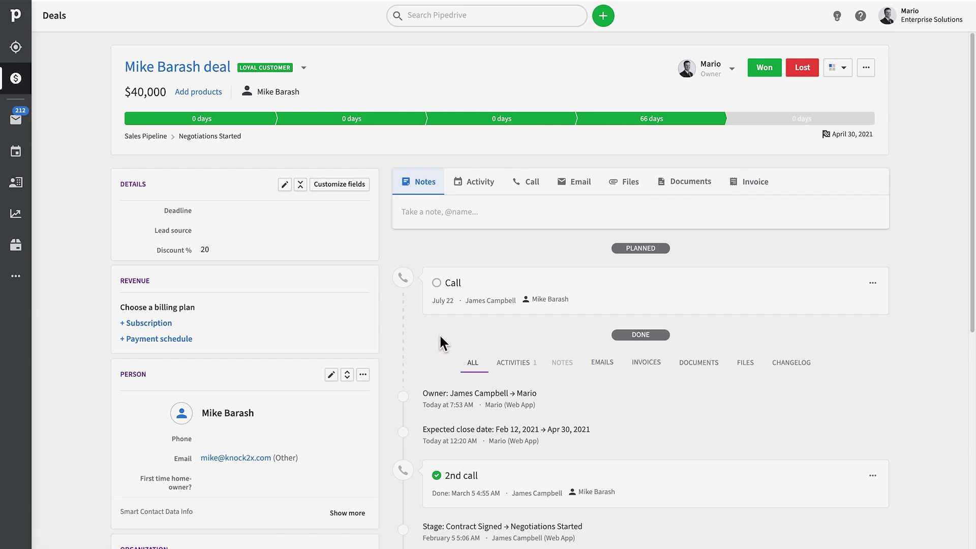
pyautogui.click(686, 189)
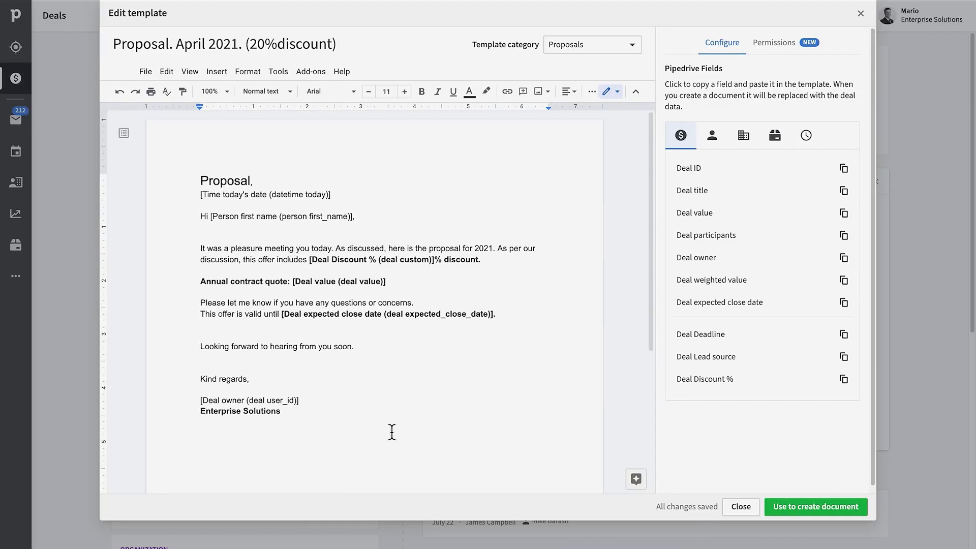
pyautogui.click(413, 418)
pyautogui.click(827, 512)
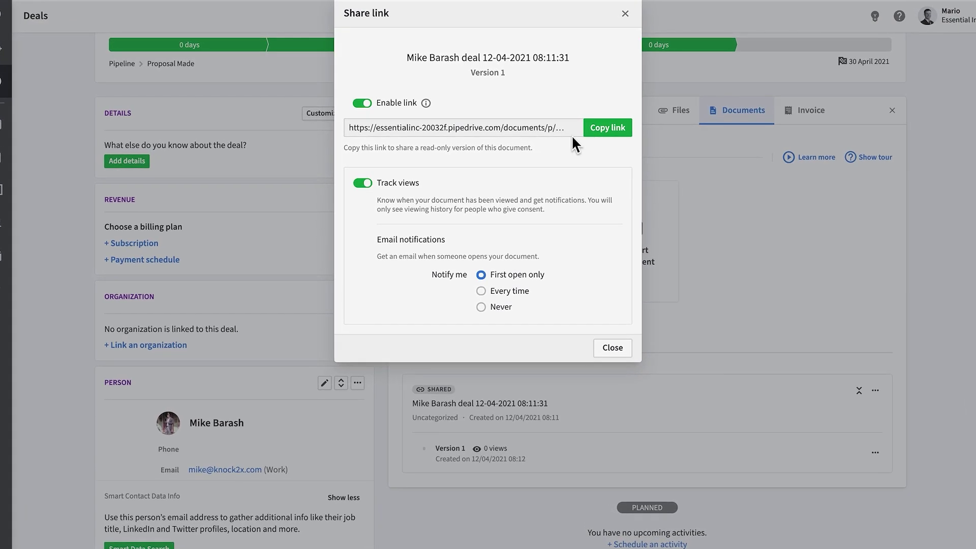
pyautogui.click(605, 125)
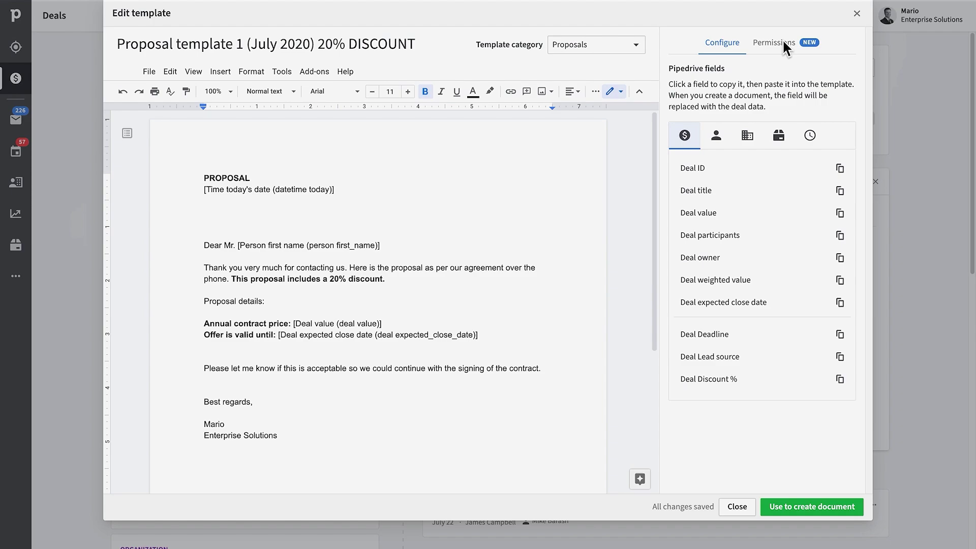
# Share the template with a colleague with Can edit access, and hide the Pipedrive logo in Smart Docs settings
pyautogui.click(785, 44)
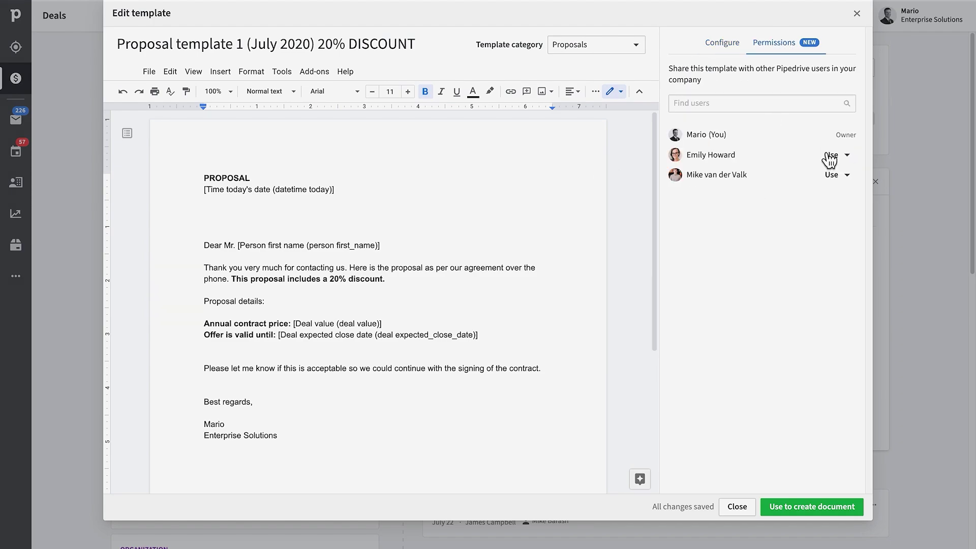
pyautogui.click(824, 104)
pyautogui.write('james')
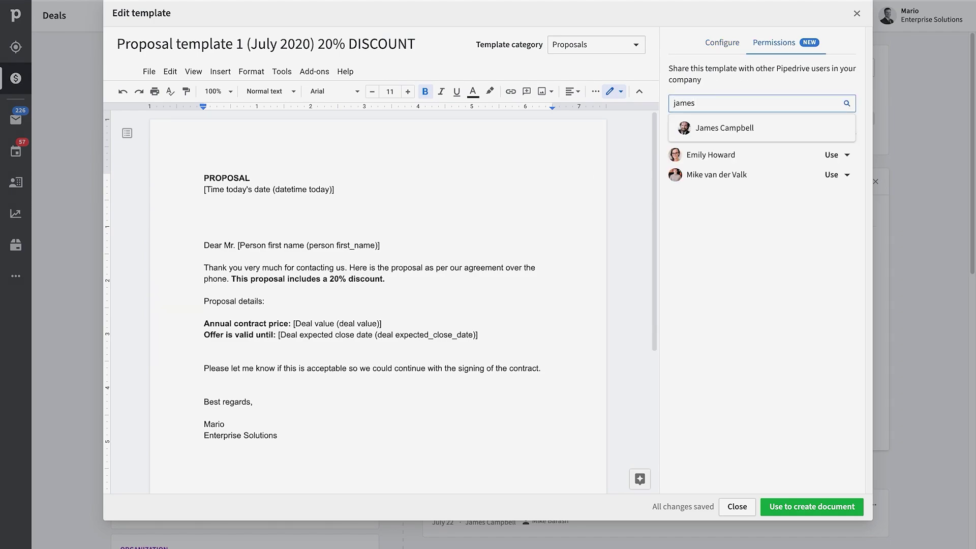
pyautogui.press('Down')
pyautogui.press('Return')
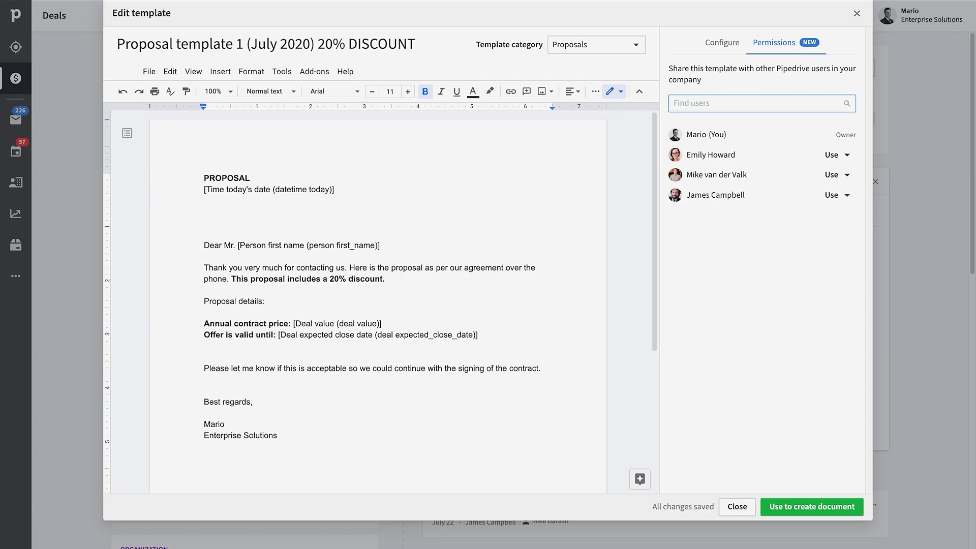
pyautogui.click(835, 195)
pyautogui.click(793, 241)
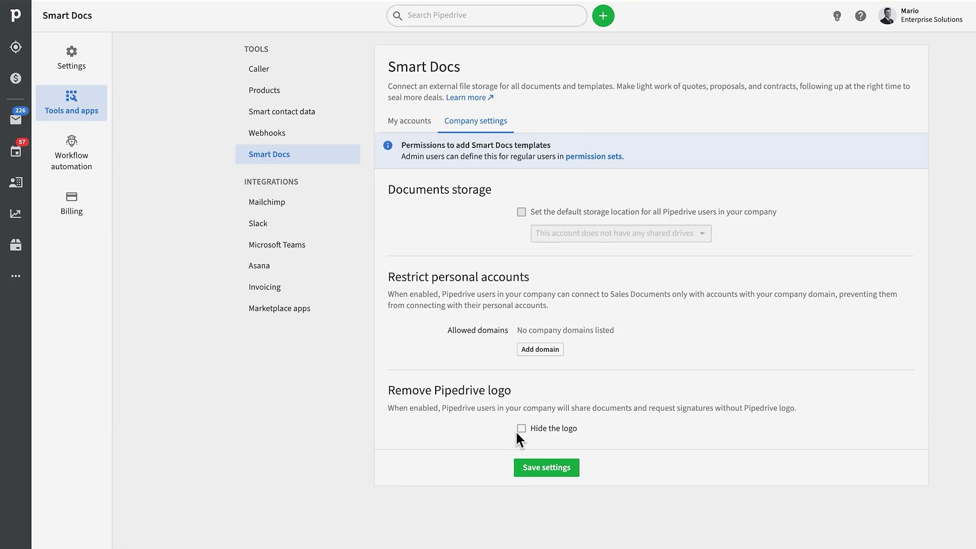
pyautogui.click(521, 429)
pyautogui.click(531, 472)
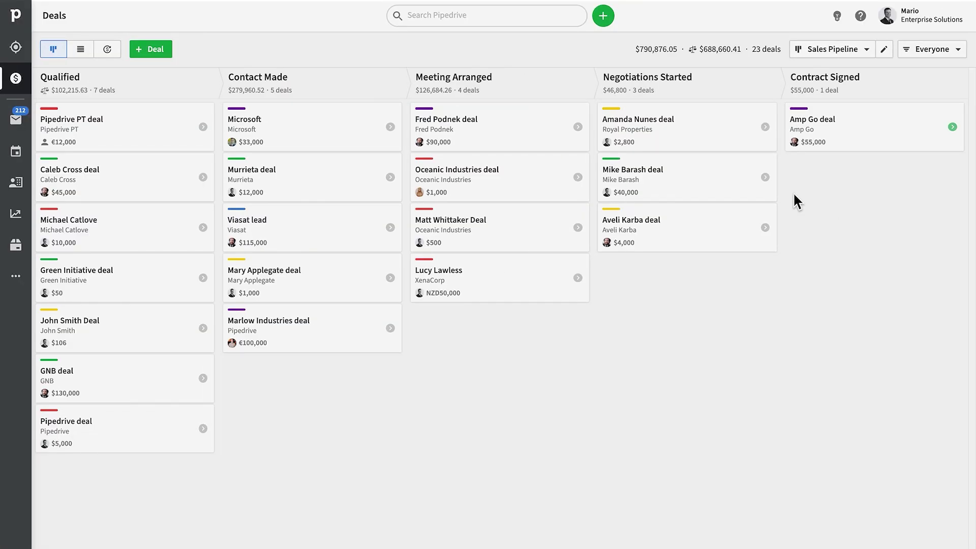
# From the deal's Documents, start connecting a new Google Drive account
pyautogui.click(702, 179)
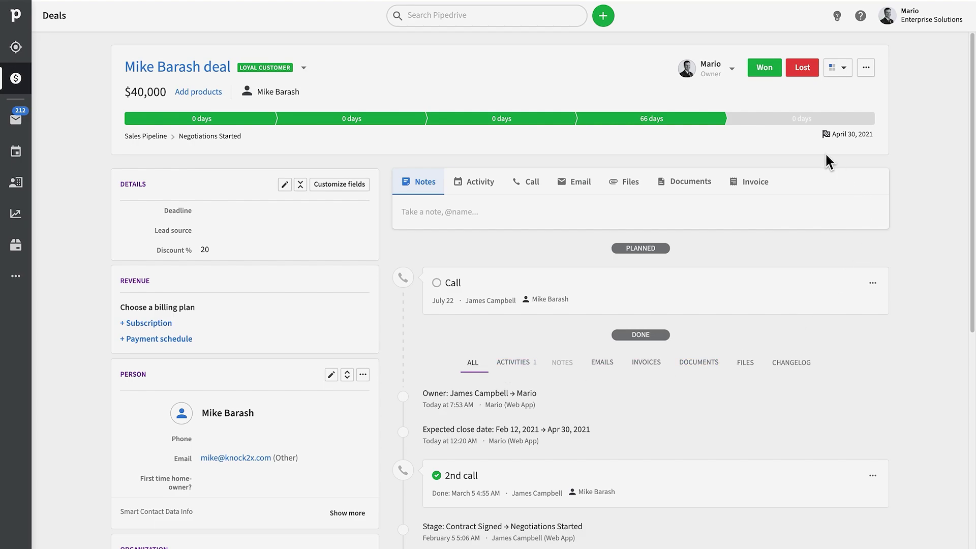
pyautogui.click(687, 187)
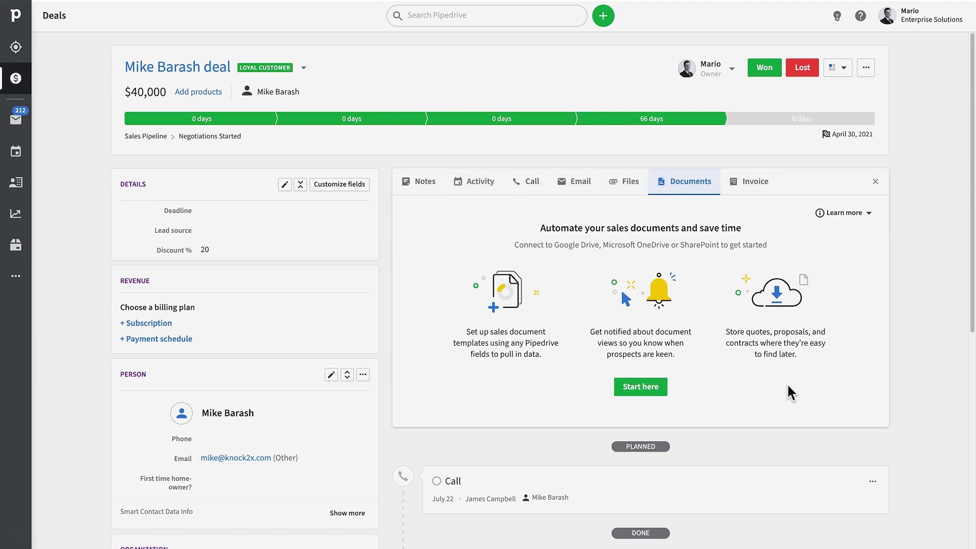
pyautogui.click(646, 393)
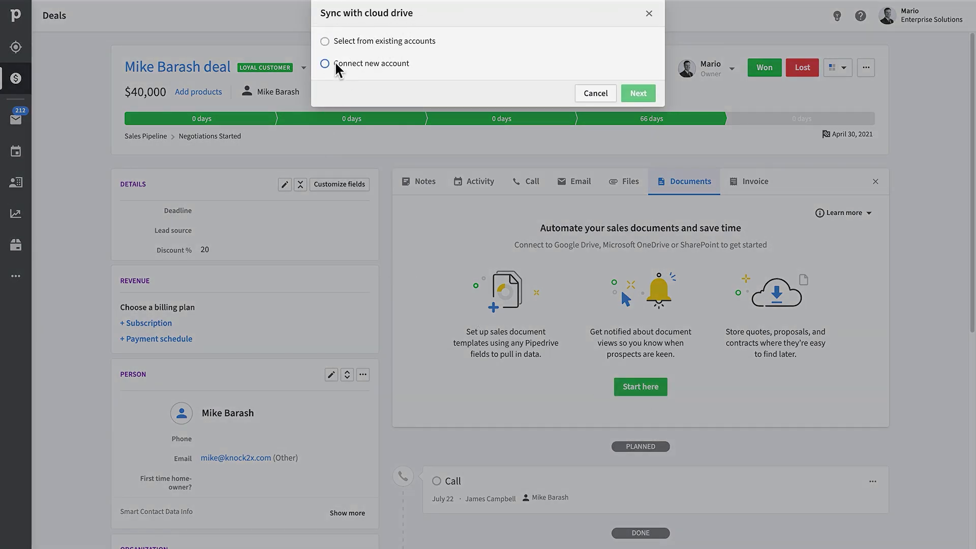
pyautogui.click(365, 62)
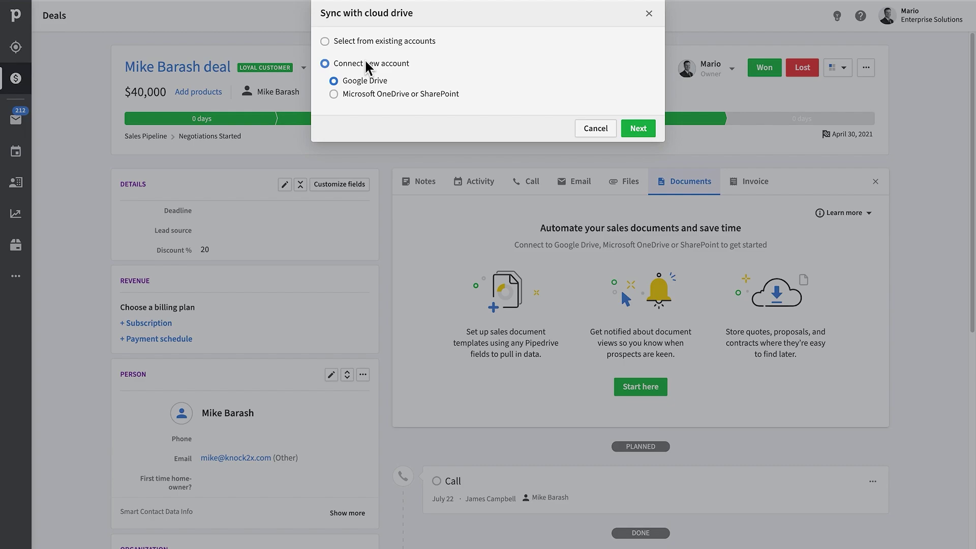
pyautogui.click(639, 128)
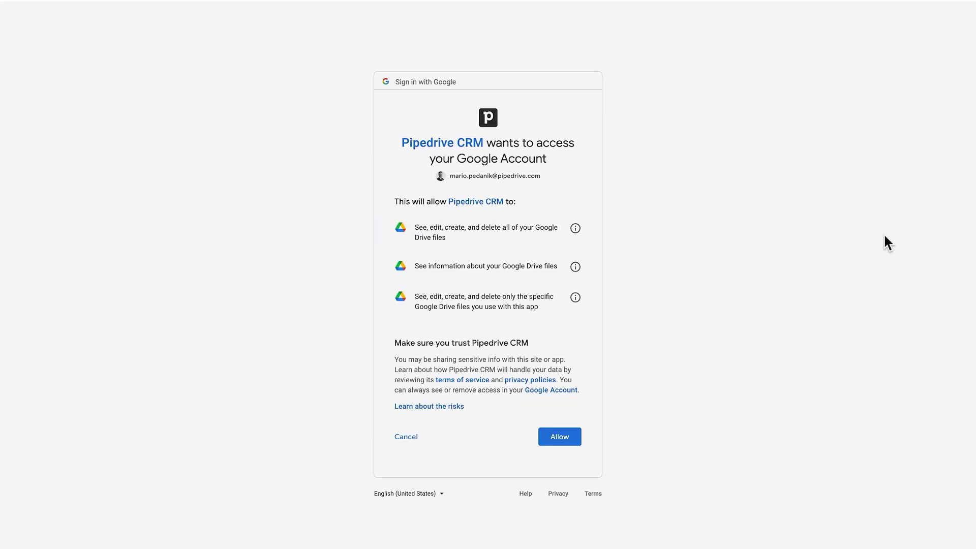
# Allow Google Drive access and choose Personal Drive as the document storage location
pyautogui.click(574, 437)
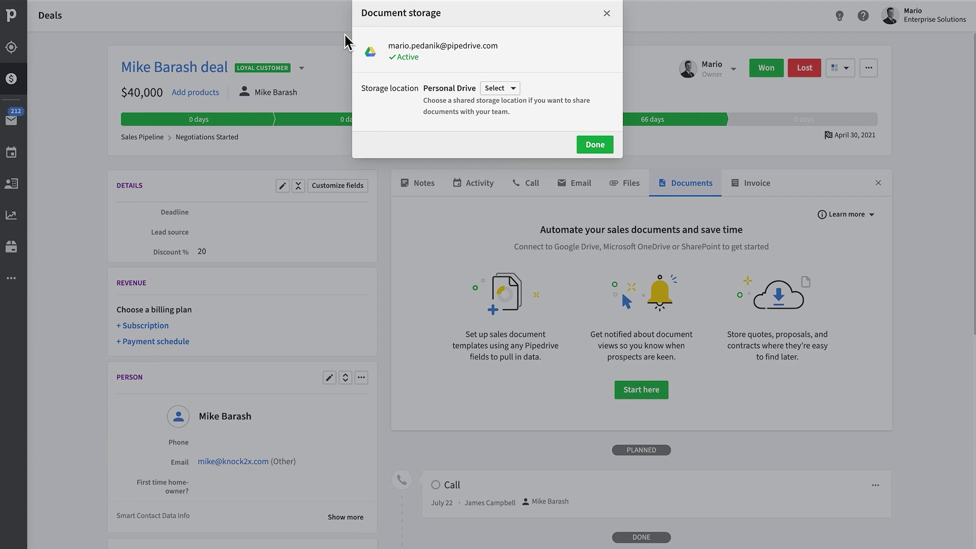
pyautogui.click(512, 89)
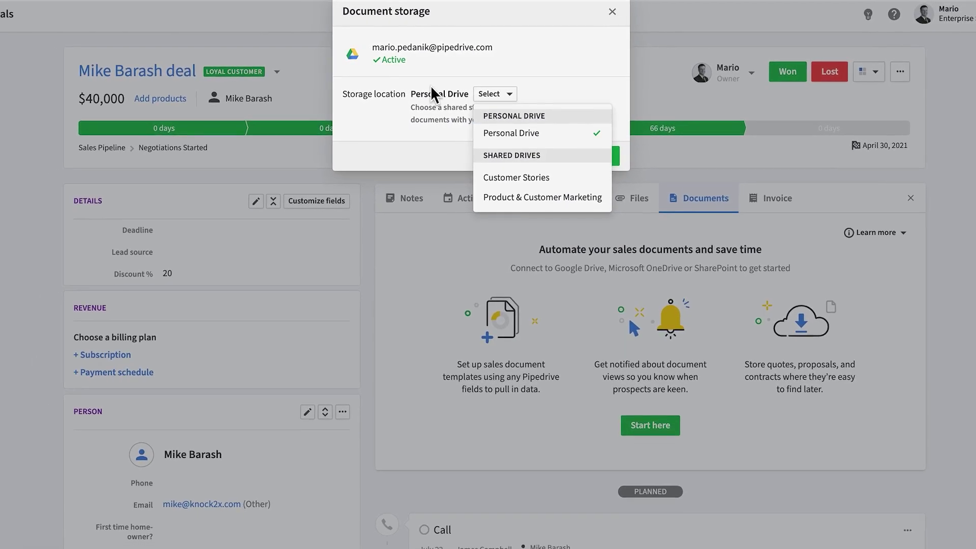
pyautogui.click(524, 134)
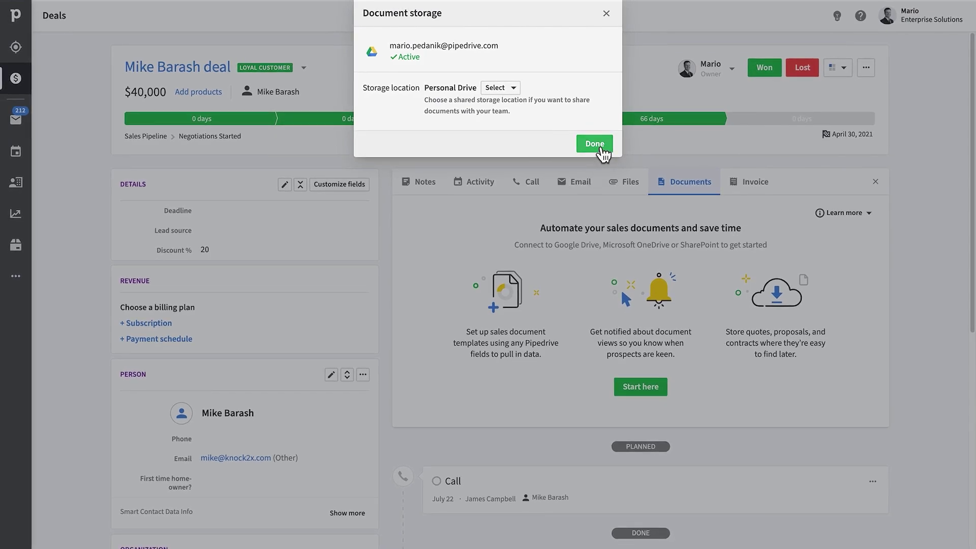
pyautogui.click(602, 148)
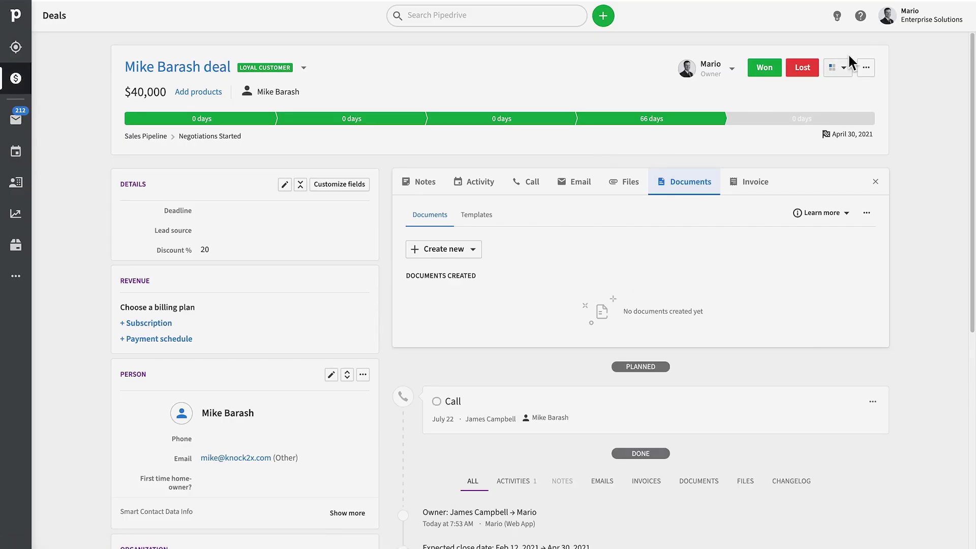
# Switch the deal's Documents to Templates and open the Create new template options
pyautogui.click(910, 16)
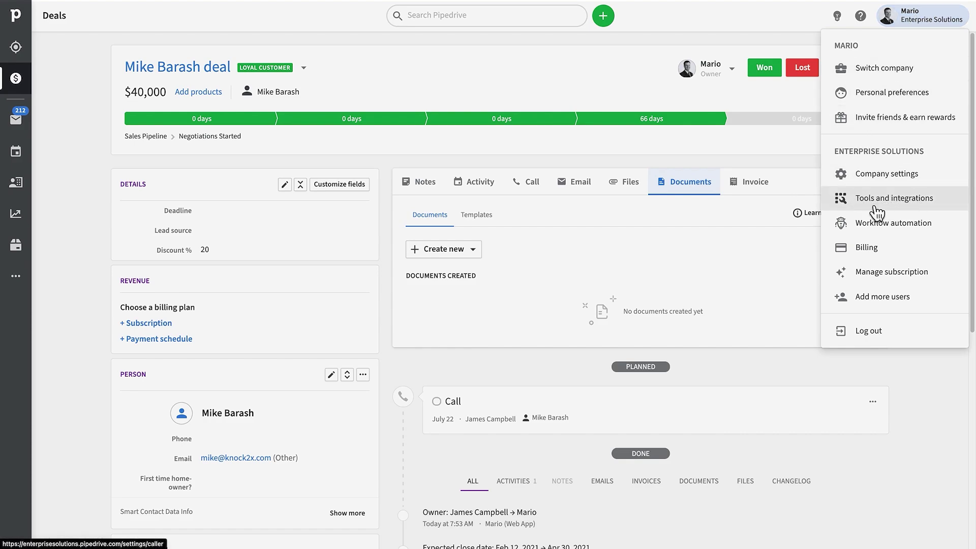
pyautogui.click(697, 246)
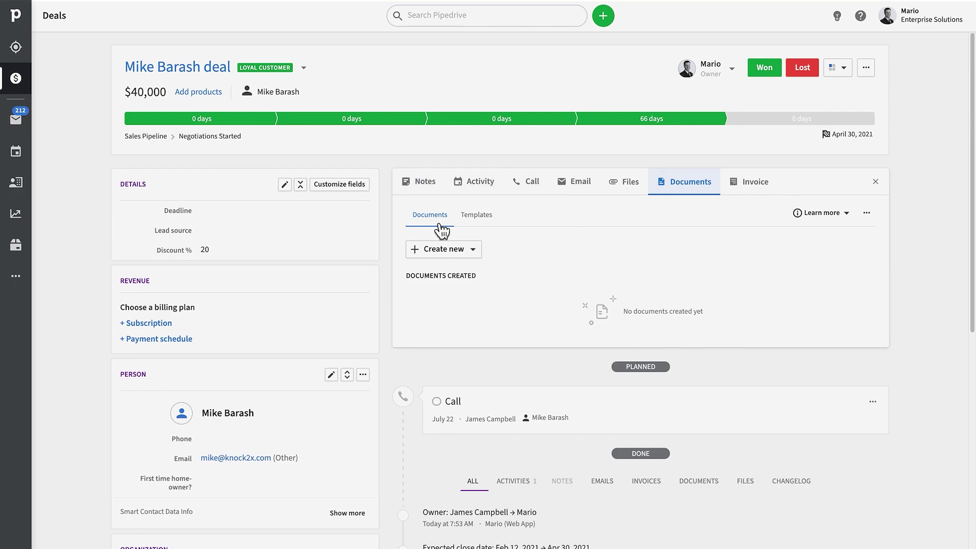
pyautogui.click(462, 252)
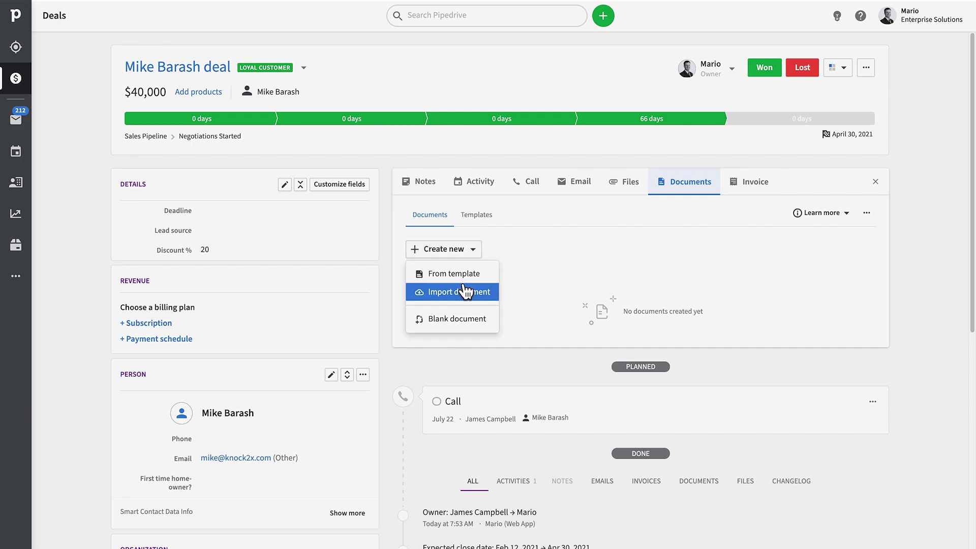
pyautogui.click(587, 271)
pyautogui.click(478, 228)
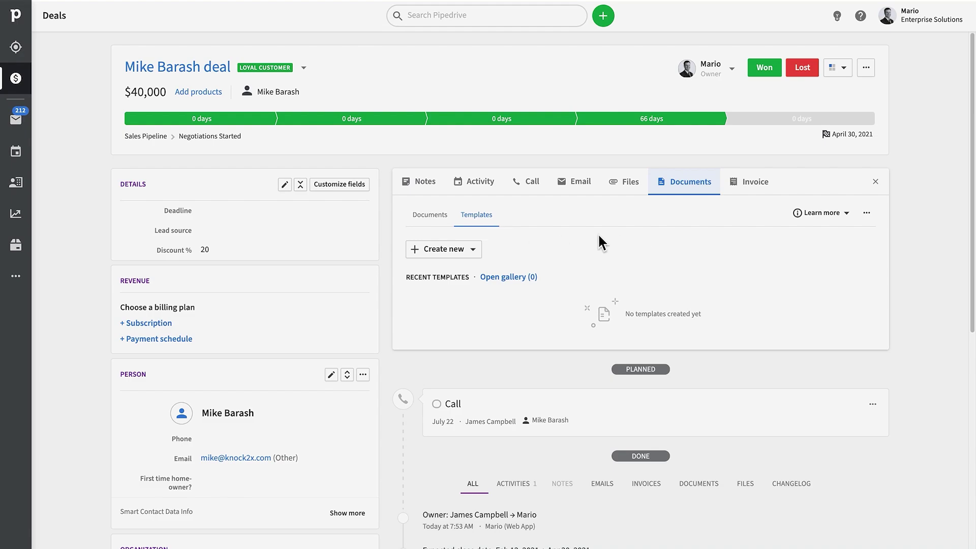
pyautogui.click(478, 253)
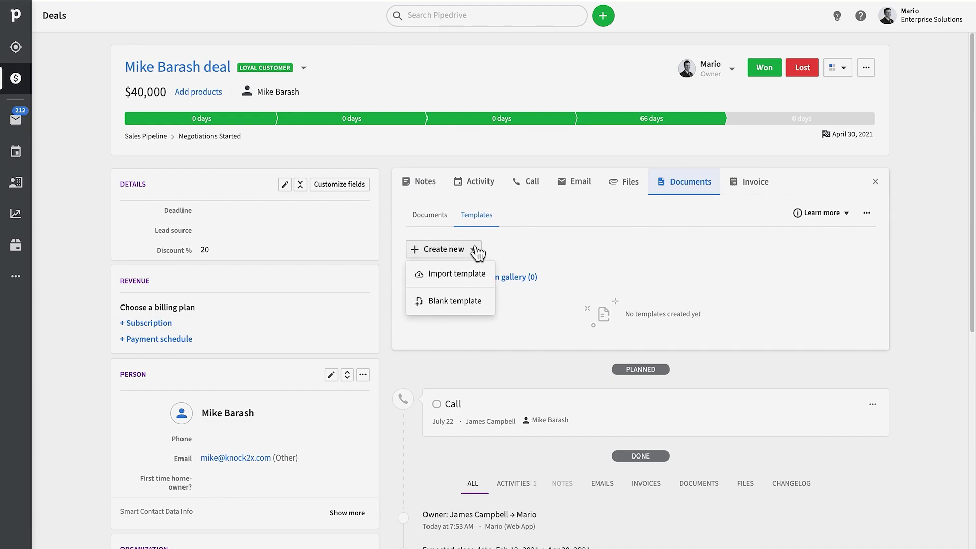
pyautogui.click(666, 265)
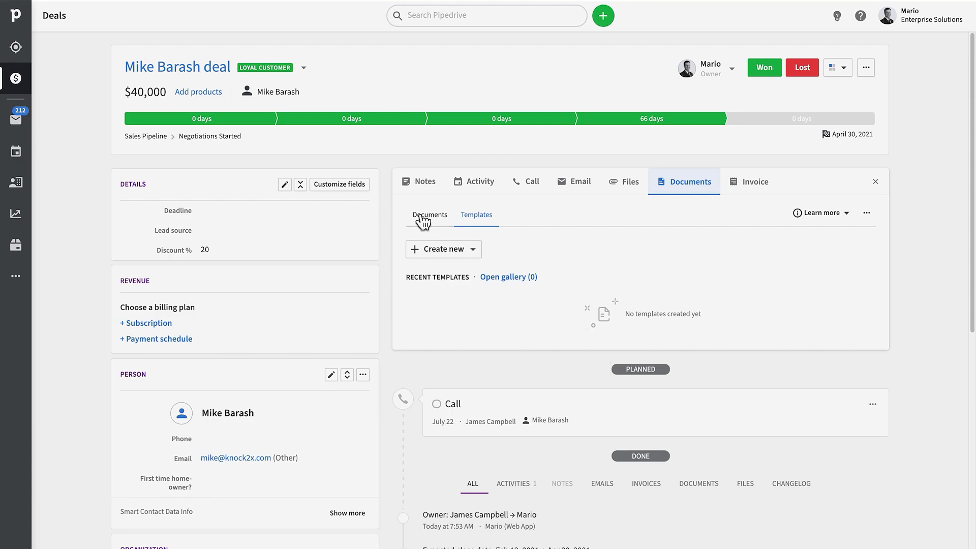
pyautogui.click(458, 256)
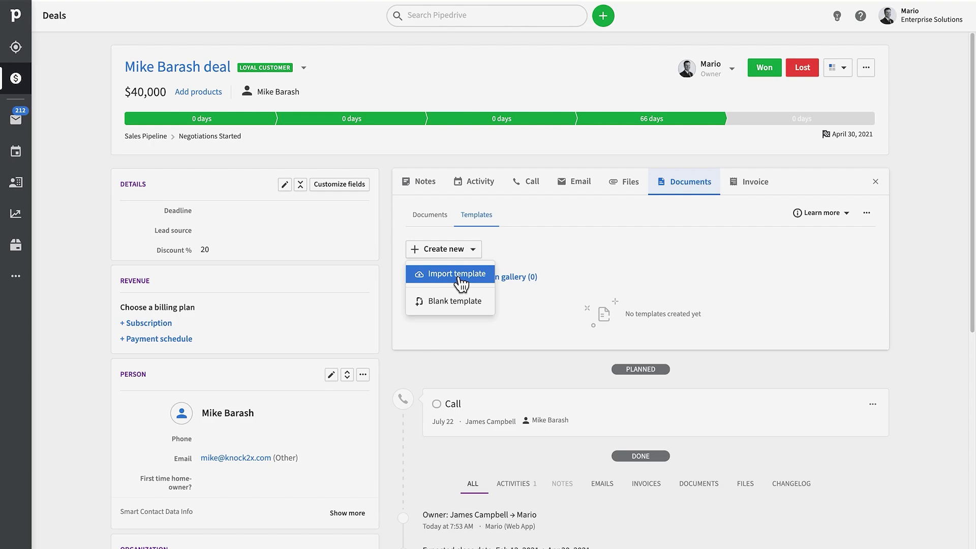
# Start a blank template titled 'Proposal. April 2021. (20%discount)' in the Proposals category
pyautogui.click(477, 301)
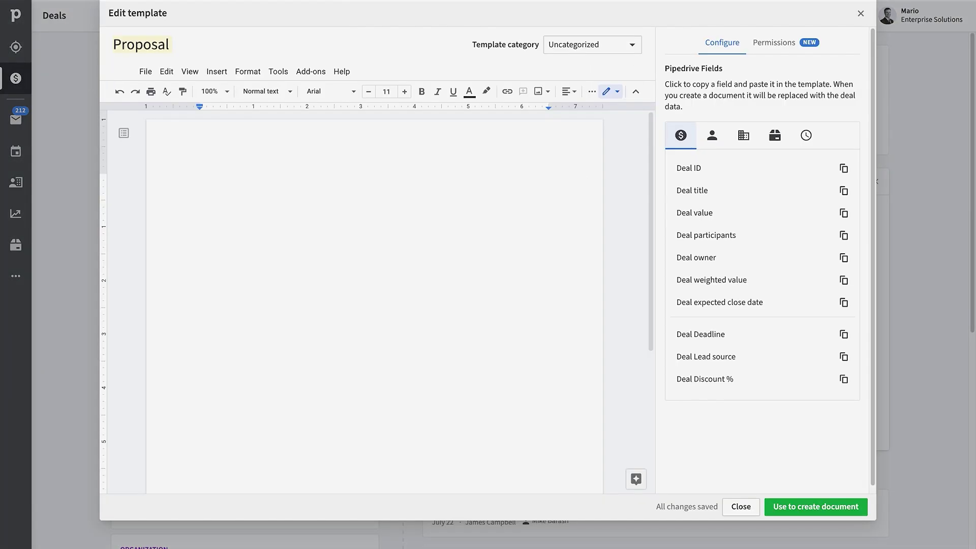
pyautogui.write('. April 2020.')
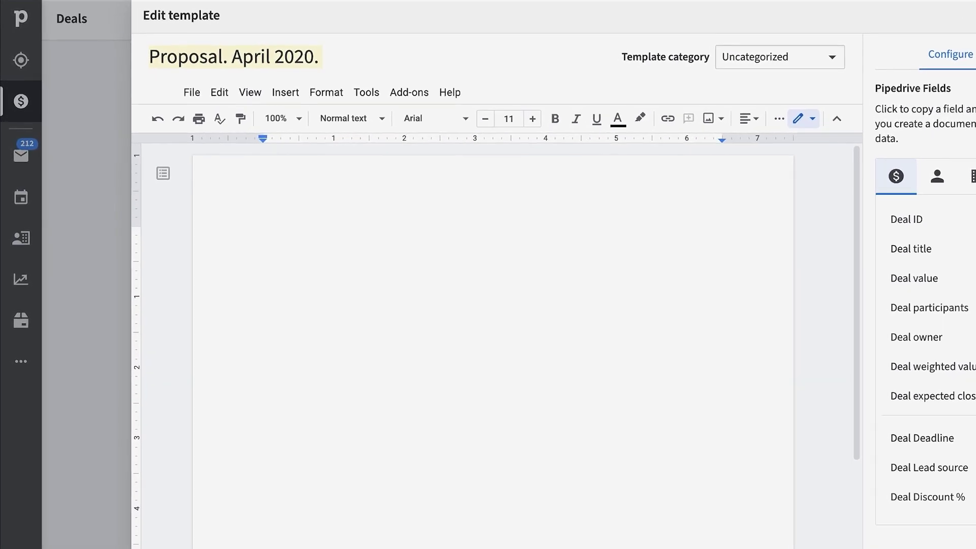
pyautogui.press('BackSpace')
pyautogui.press('BackSpace')
pyautogui.write('1. (20')
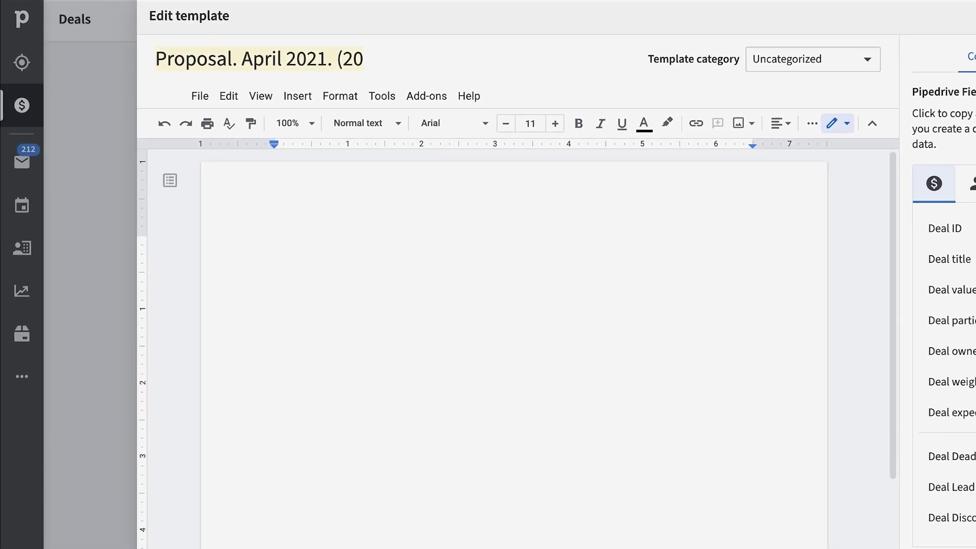
pyautogui.write('%discount)')
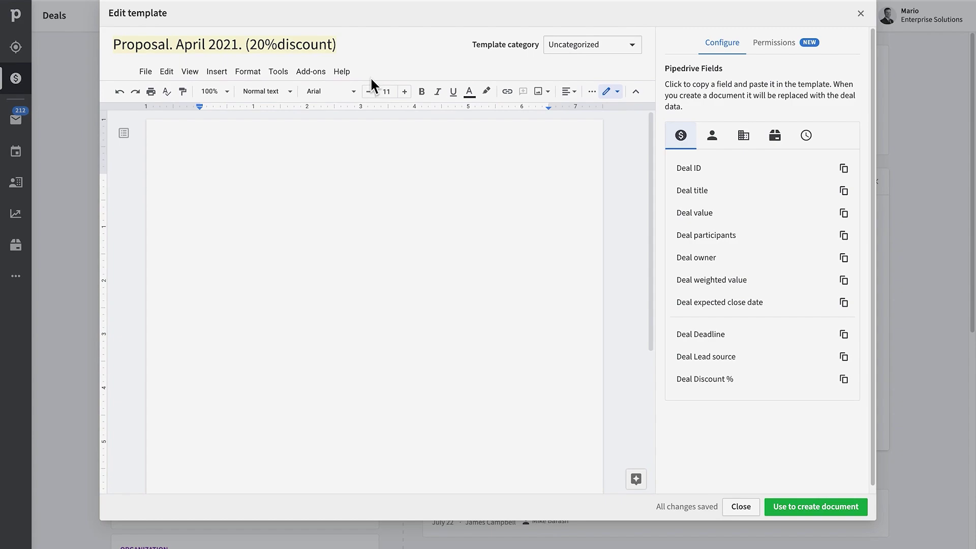
pyautogui.click(635, 51)
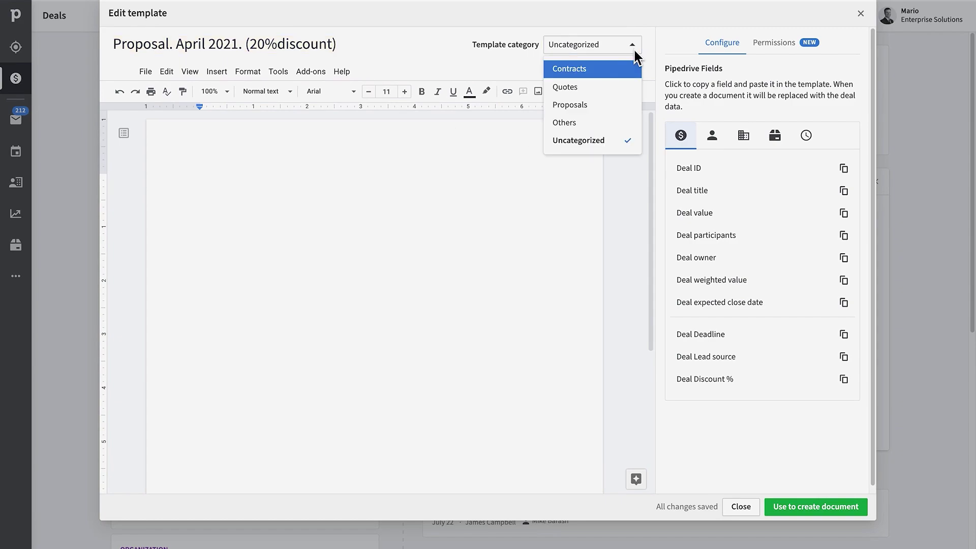
pyautogui.click(605, 108)
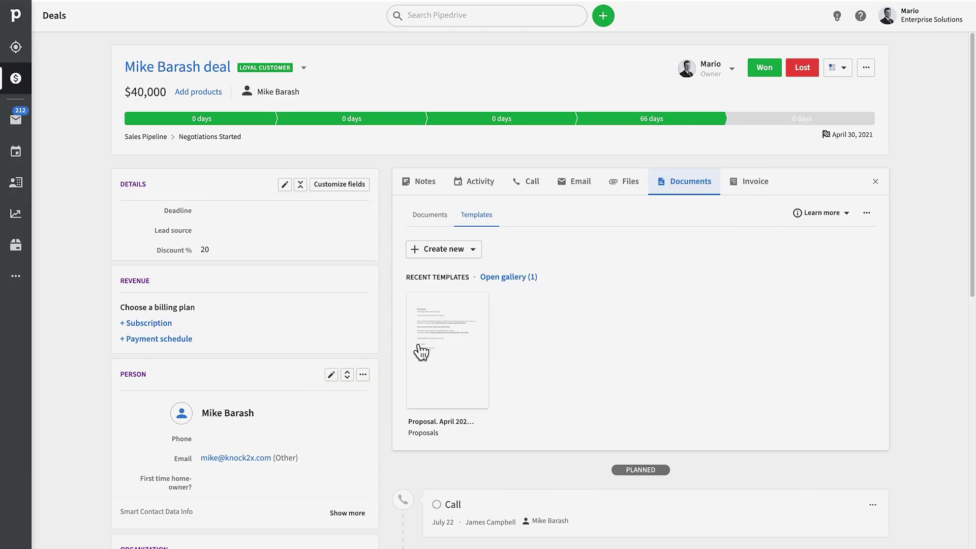
# Type the opening 'Hi' greeting, browse the merge fields, and copy the Person first name field
pyautogui.click(519, 279)
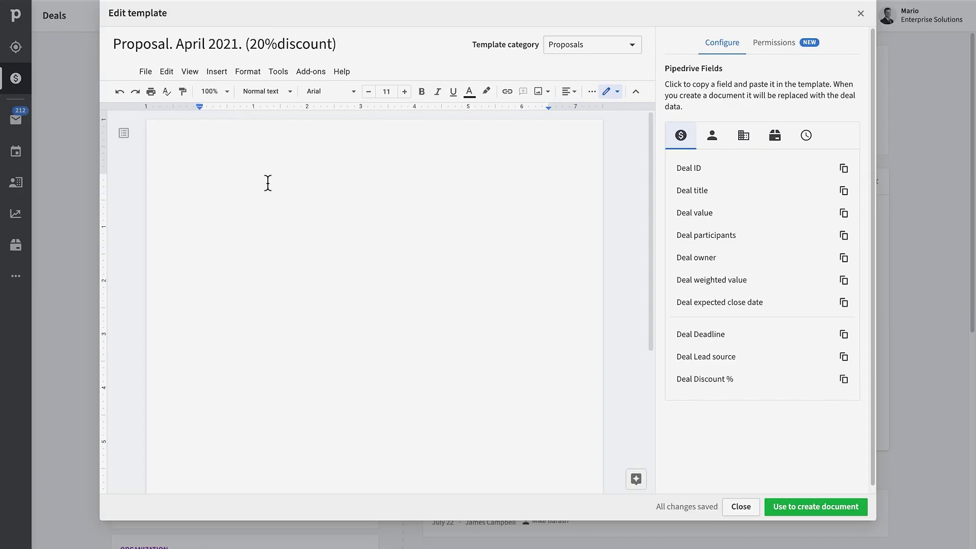
pyautogui.write('Pro')
pyautogui.write('Hi')
pyautogui.click(712, 135)
pyautogui.click(744, 135)
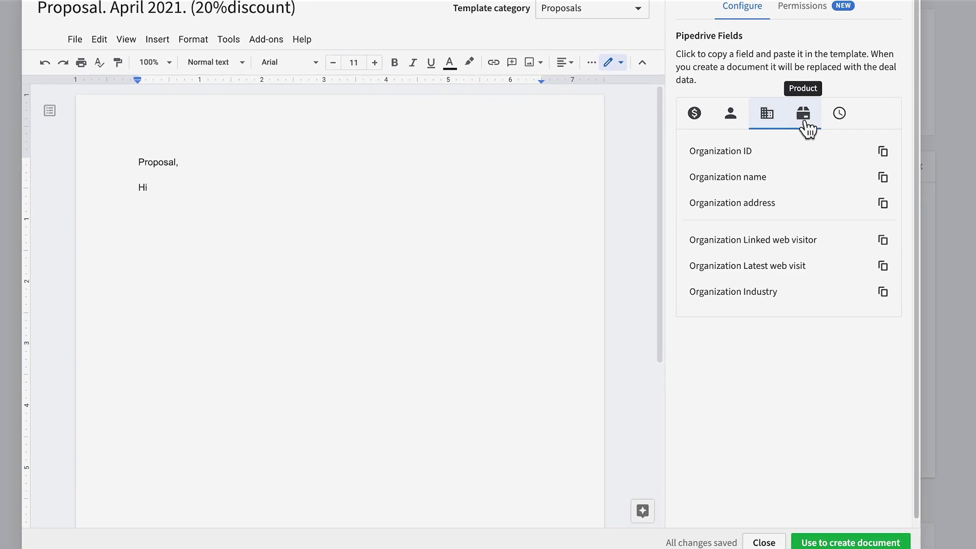
pyautogui.click(804, 117)
pyautogui.click(840, 113)
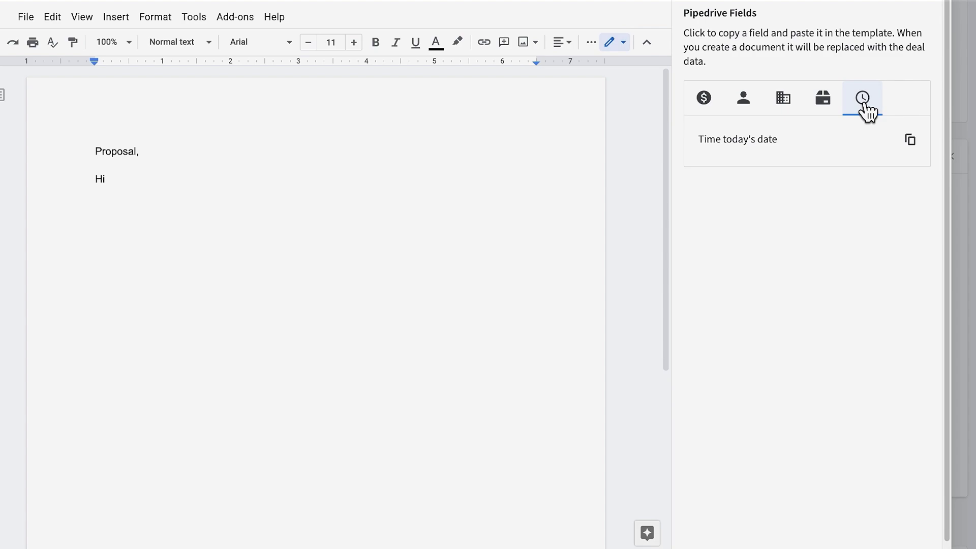
pyautogui.click(708, 102)
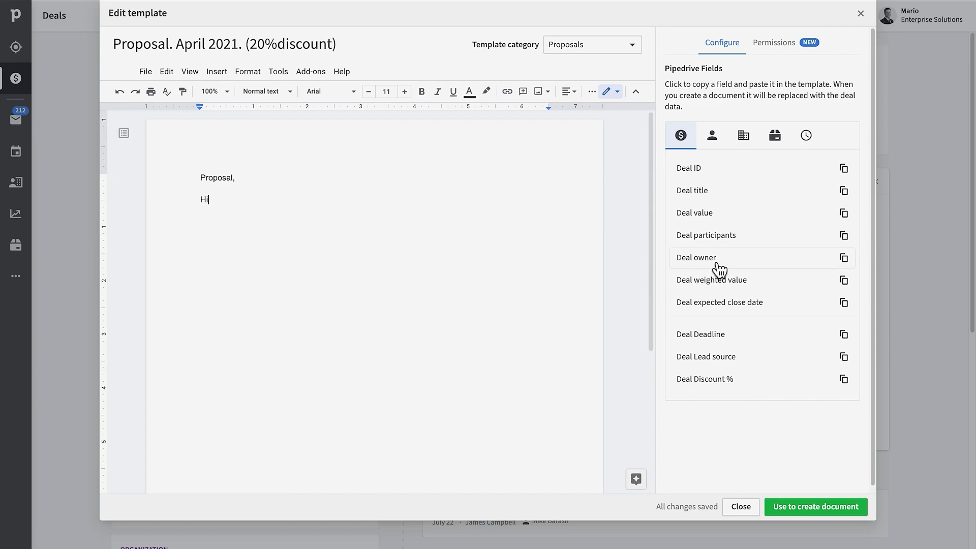
pyautogui.click(711, 143)
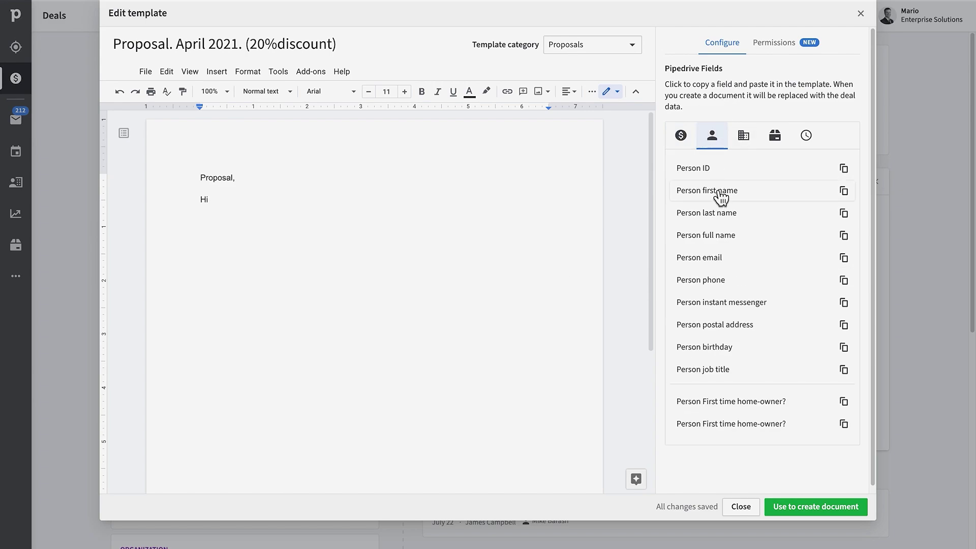
pyautogui.click(844, 191)
# Paste the first name after Hi, write the proposal paragraph, and start 'This offer is valid until'
pyautogui.click(240, 203)
pyautogui.hotkey('ctrl', 'v')
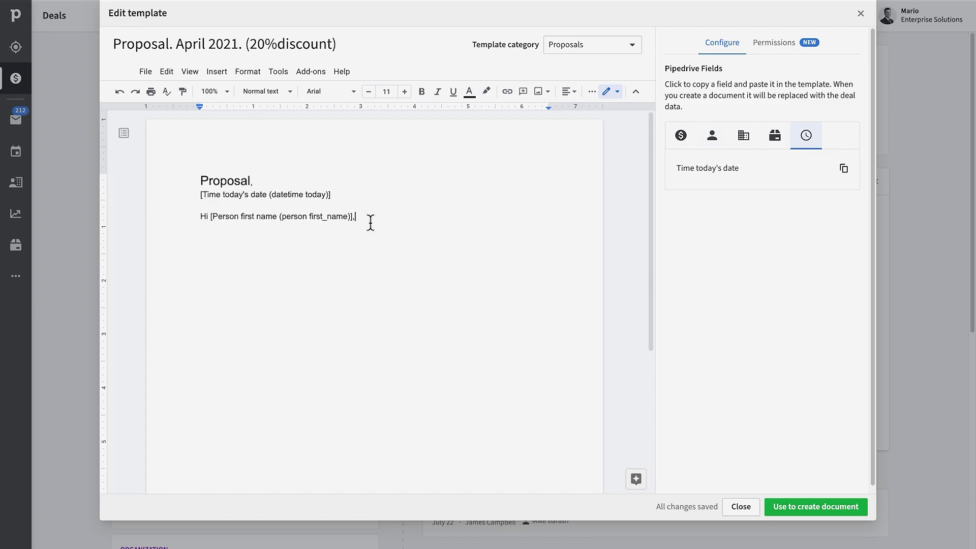
pyautogui.press('Return')
pyautogui.press('Return')
pyautogui.write('It was a pleasure meeting you today. As discussed, here is the proposal for the')
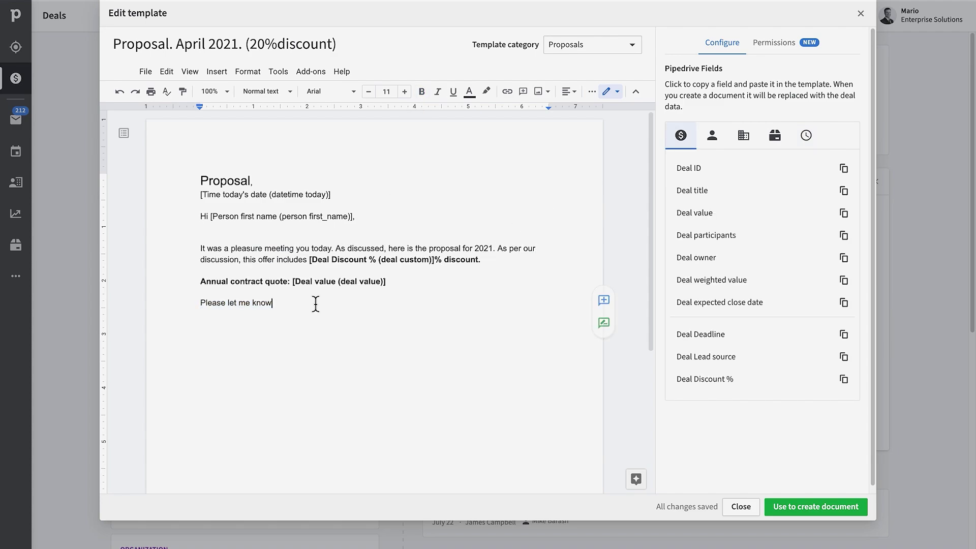
pyautogui.write('if you have any questions or concerns.')
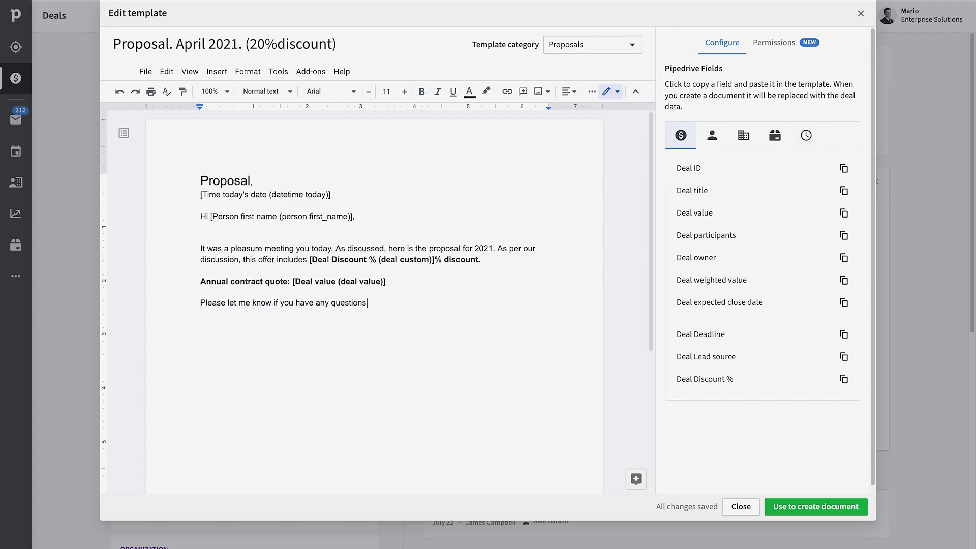
pyautogui.press('Return')
pyautogui.write('This offer is valid until')
# Insert the Deal expected close date field, then add 'Looking forward hearing from you soon.'
pyautogui.click(795, 311)
pyautogui.click(525, 322)
pyautogui.hotkey('ctrl', 'v')
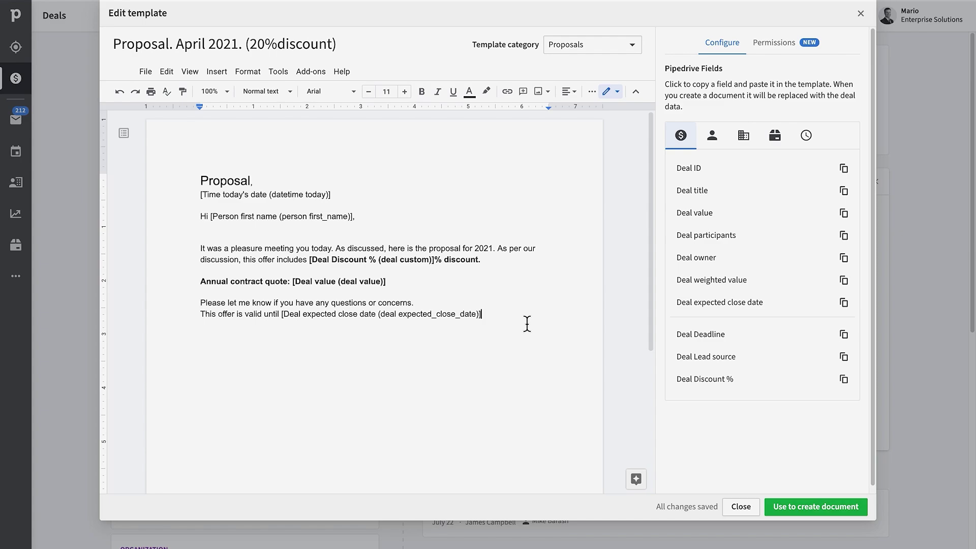
pyautogui.write('.')
pyautogui.press('Return')
pyautogui.press('Return')
pyautogui.press('Return')
pyautogui.write('Looking forward hearing from you soon.')
# Add the 'Kind regards,' sign-off with the Deal owner field and 'Enterprise Solutions'
pyautogui.hotkey('shift', 'Home')
pyautogui.hotkey('ctrl', 'b')
pyautogui.press('End')
pyautogui.press('Return')
pyautogui.press('Return')
pyautogui.press('Return')
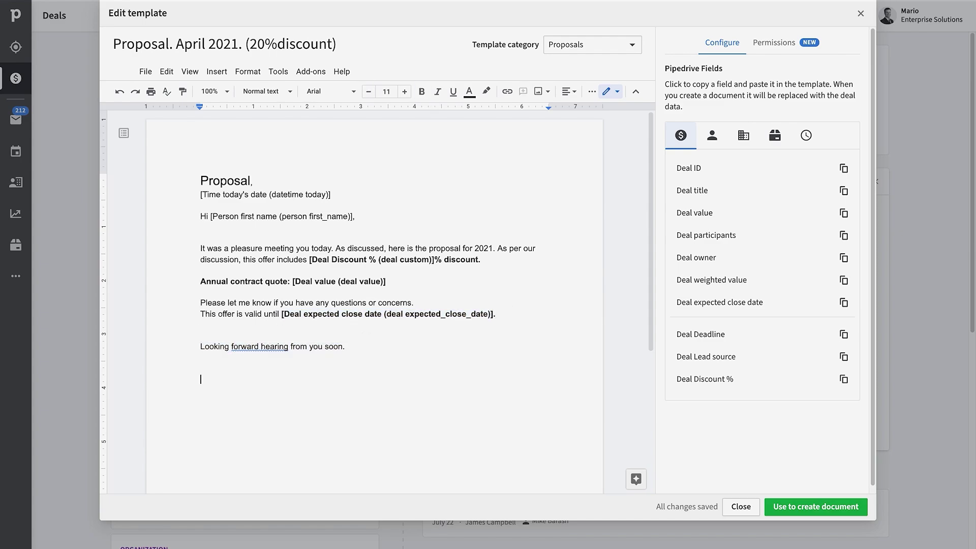
pyautogui.write('Kind regards,')
pyautogui.press('Return')
pyautogui.press('Return')
pyautogui.click(844, 257)
pyautogui.hotkey('ctrl', 'v')
pyautogui.press('Return')
pyautogui.write('Enterprise Solutions')
# Bold 'Enterprise Solutions' and correct the closing line to 'Looking forward to hearing'
pyautogui.hotkey('shift', 'Home')
pyautogui.hotkey('ctrl', 'b')
pyautogui.click(260, 346)
pyautogui.click(306, 380)
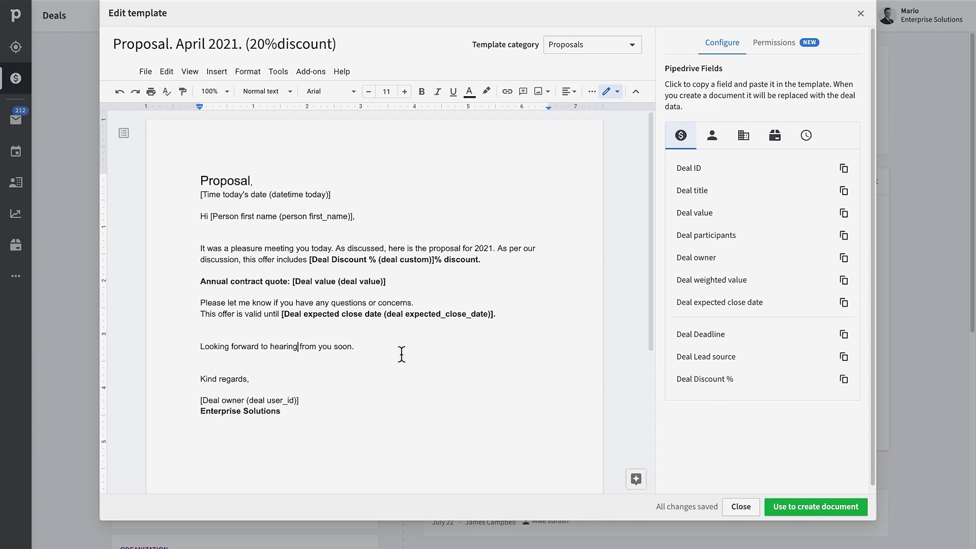
pyautogui.click(414, 412)
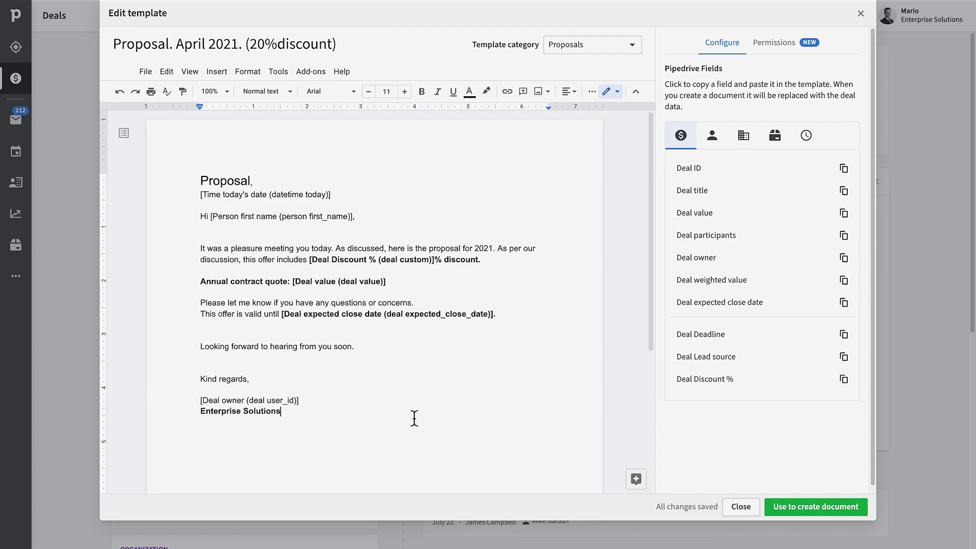
# Create the proposal document from the template and add 'Send my regards to the rest of the team!' after the closing line
pyautogui.click(823, 510)
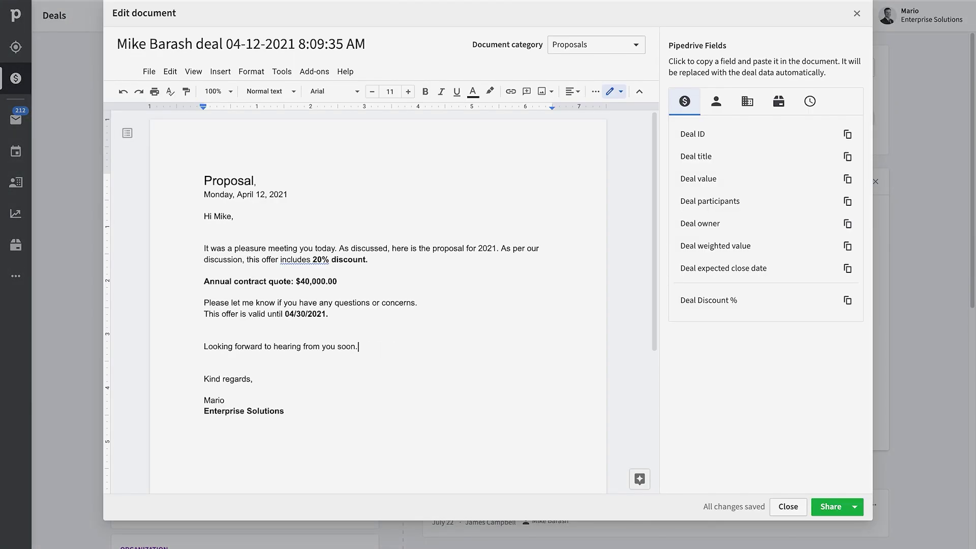
pyautogui.write('Se')
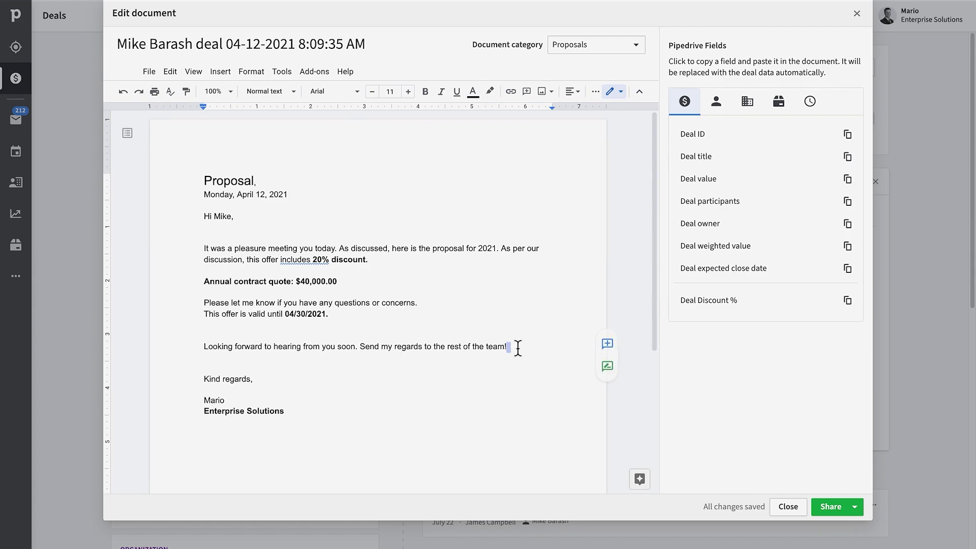
pyautogui.click(279, 385)
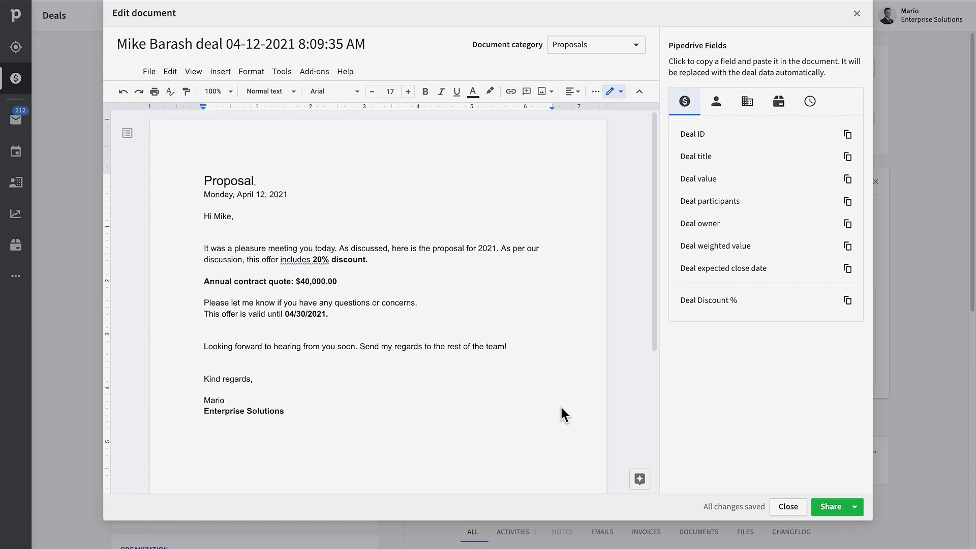
# Generate a read-only sharing link for the proposal's Version 1 with view tracking on
pyautogui.click(856, 513)
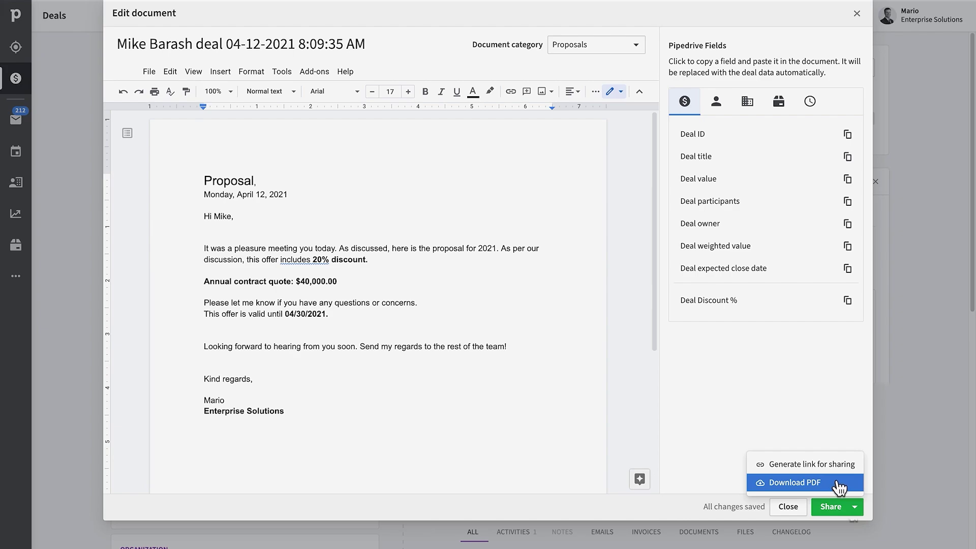
pyautogui.click(838, 474)
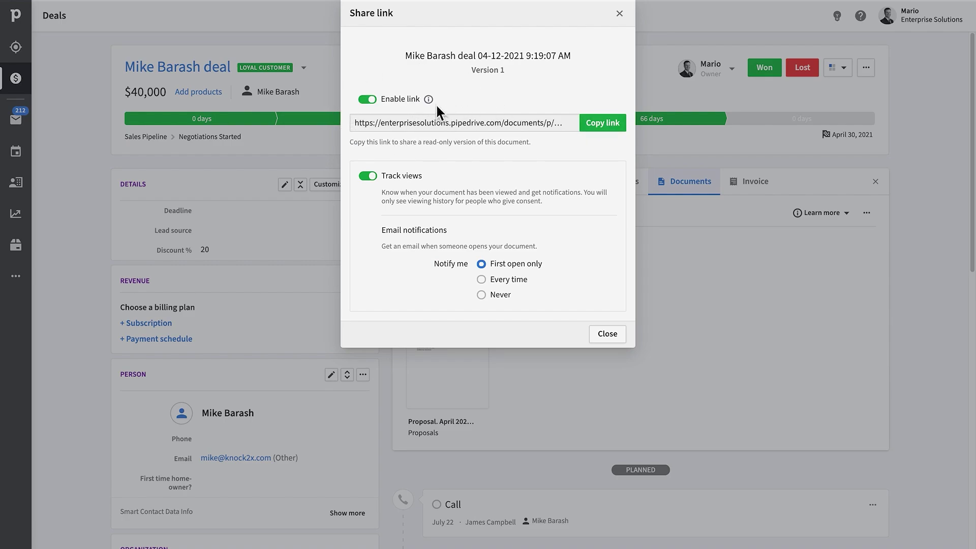
# Check the deal timeline to confirm the shared proposal's Version 1 shows 1 view
pyautogui.moveTo(430, 104)
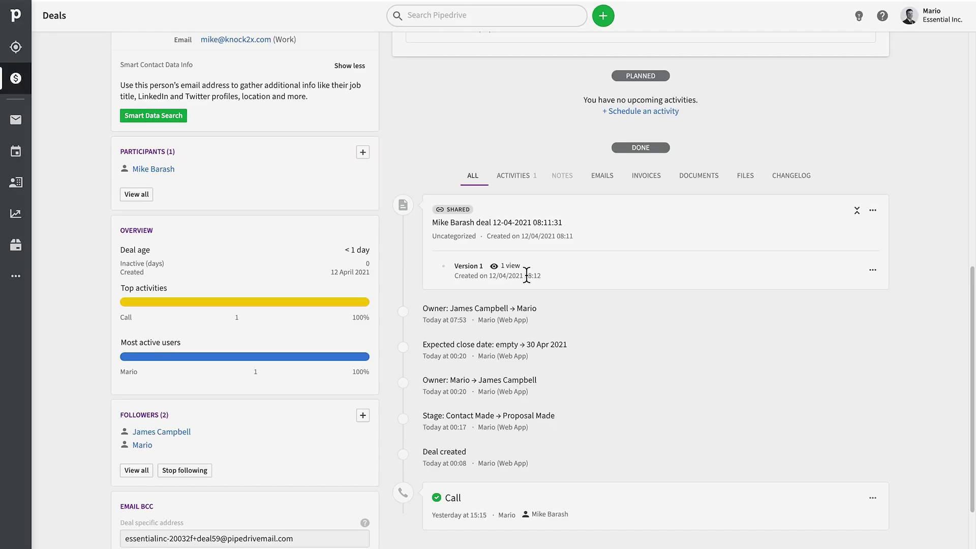
# Accept cookies on the shared proposal so its Version 1 records a second view
pyautogui.scroll(2, 779, 468)
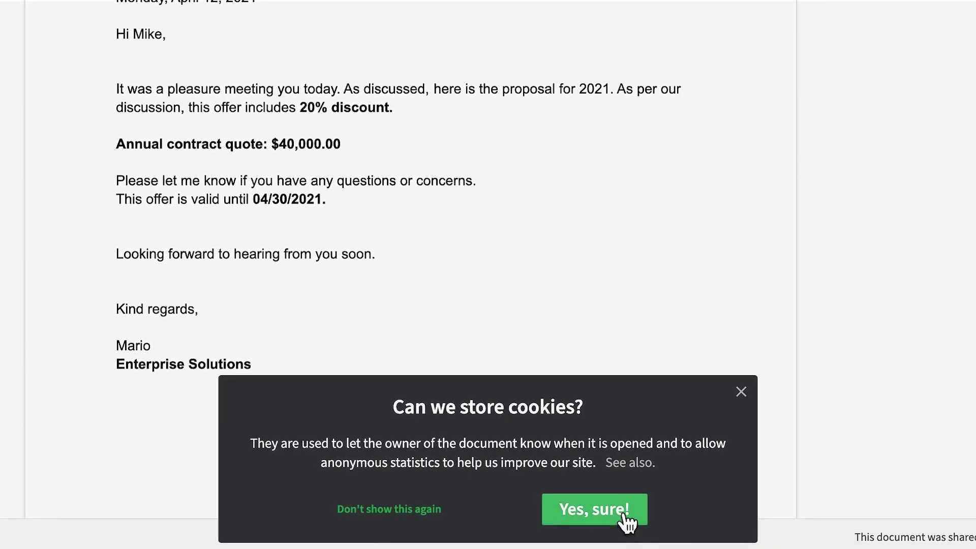
pyautogui.click(593, 514)
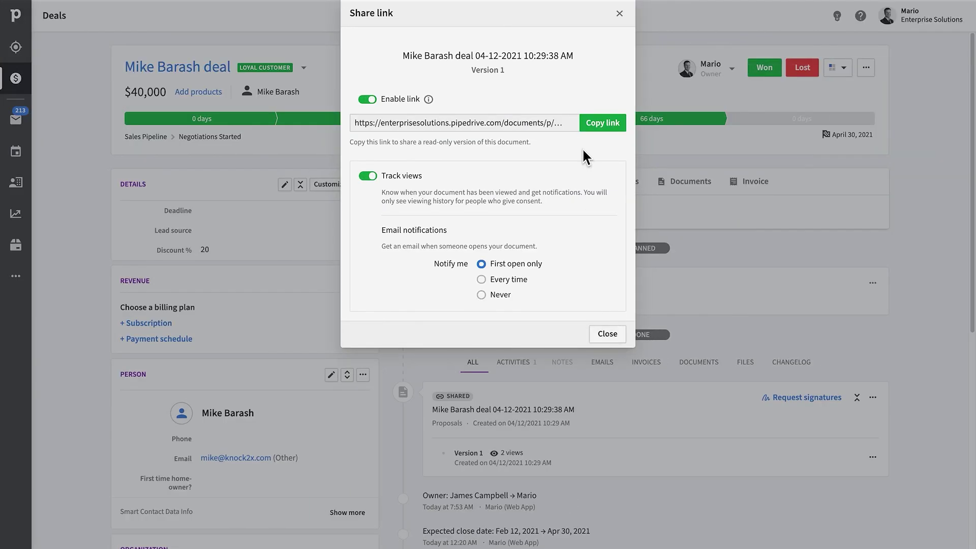
# Email the proposal's copied share link to the deal contact and open the shared proposal PDF
pyautogui.click(602, 127)
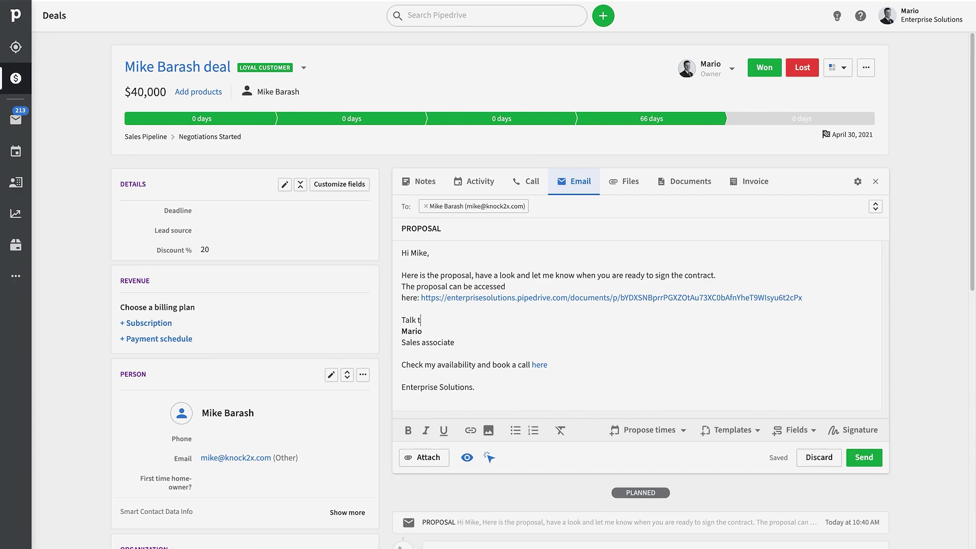
pyautogui.press('Return')
pyautogui.press('Return')
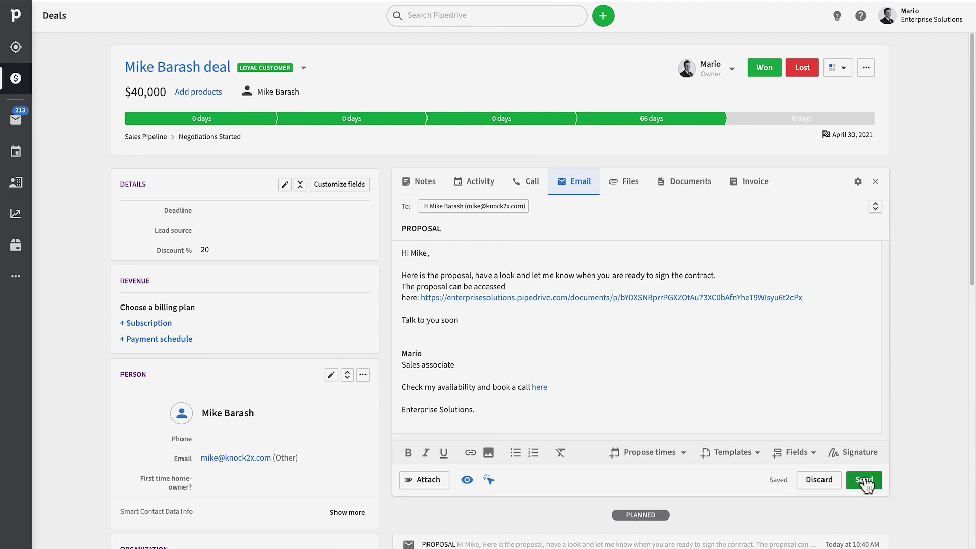
pyautogui.click(864, 481)
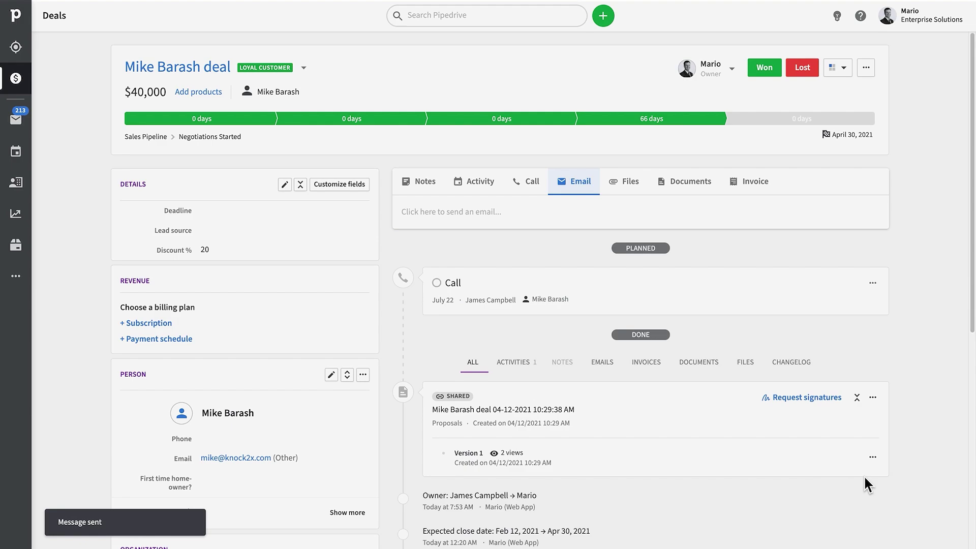
pyautogui.click(504, 409)
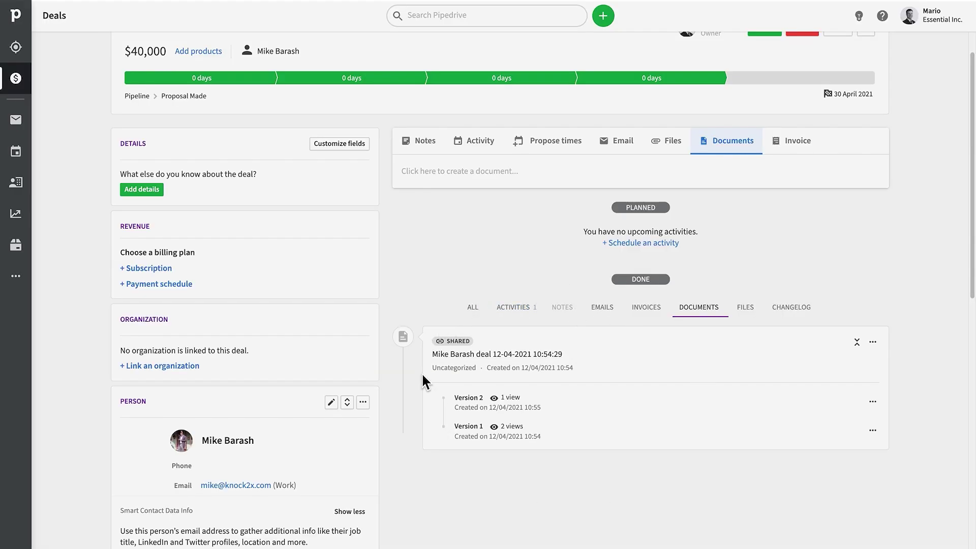
# Open the shared document's actions menu twice, dismissing it each time without choosing
pyautogui.click(874, 342)
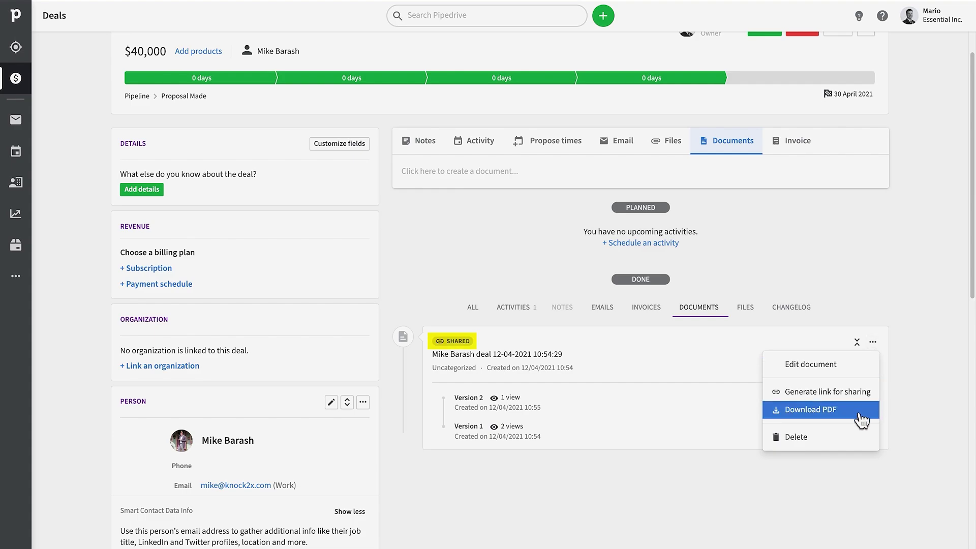
pyautogui.click(915, 340)
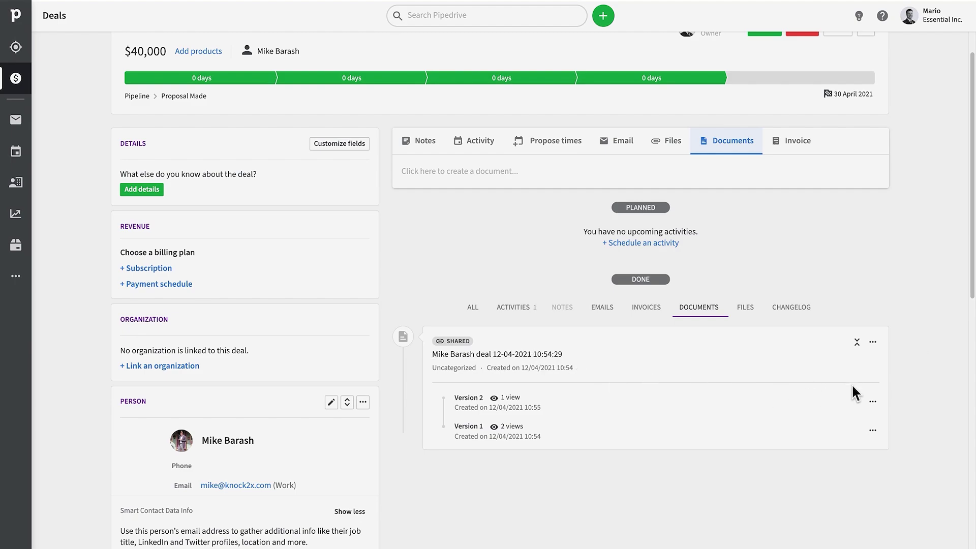
pyautogui.click(873, 342)
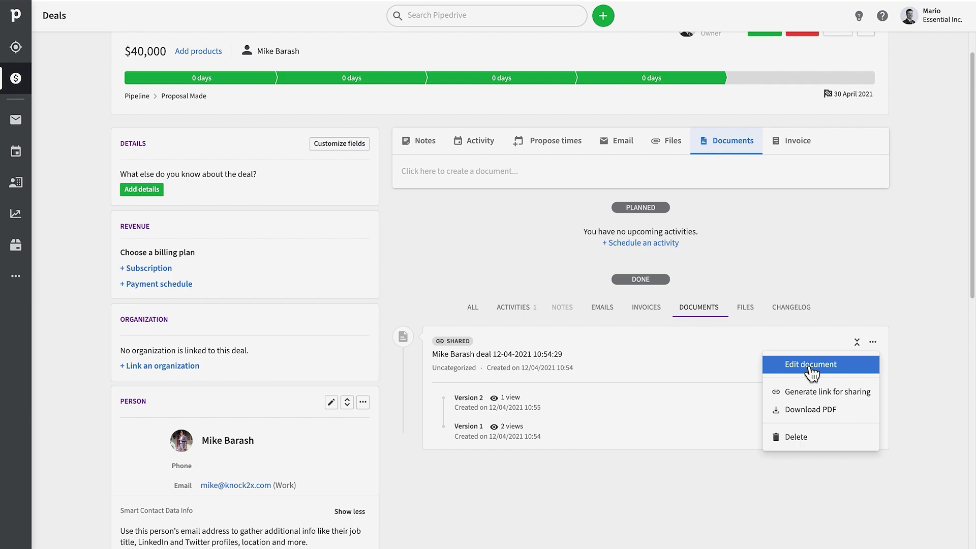
pyautogui.click(921, 349)
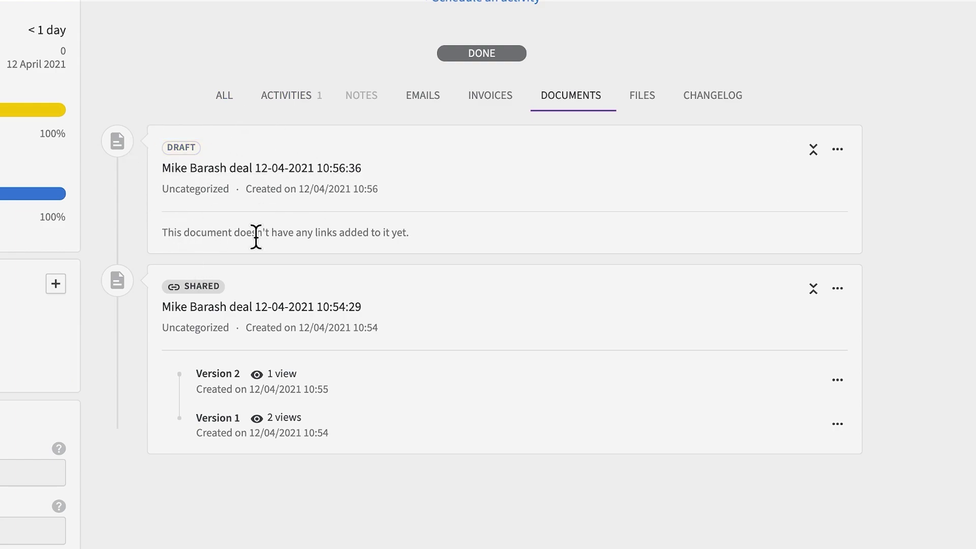
# Generate and copy a sharing link for the 10:56 draft document
pyautogui.click(838, 149)
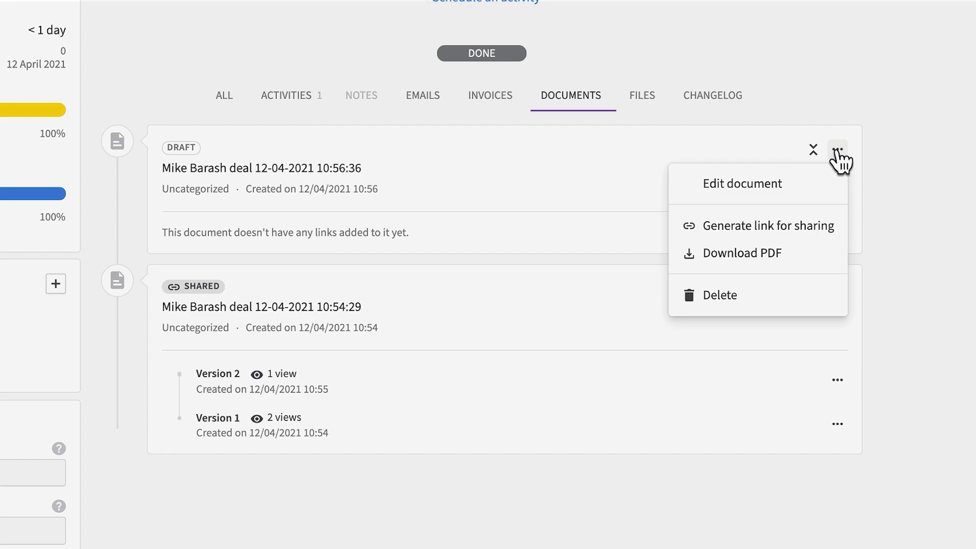
pyautogui.click(804, 231)
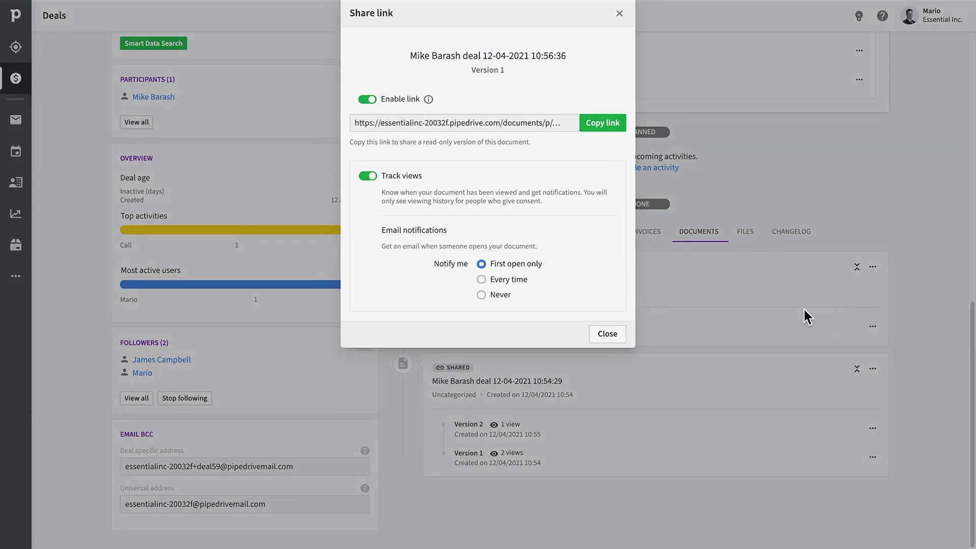
pyautogui.click(606, 128)
pyautogui.click(608, 334)
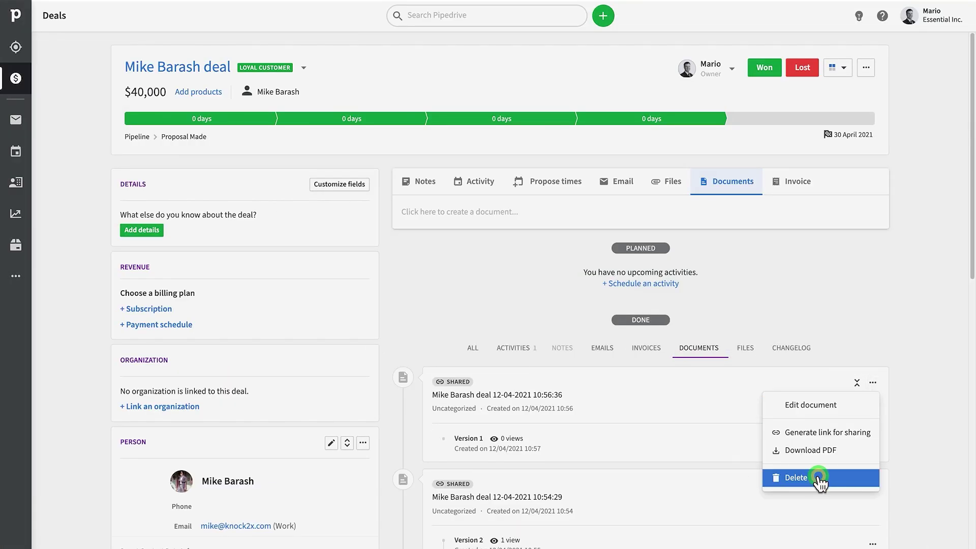
# Delete the 10:56 draft document together with its original in the cloud drive
pyautogui.click(814, 475)
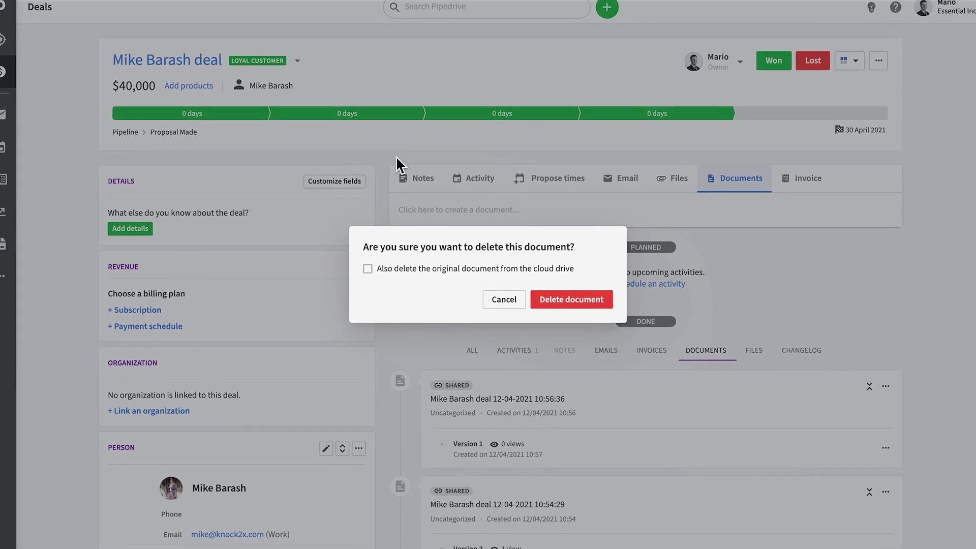
pyautogui.click(360, 268)
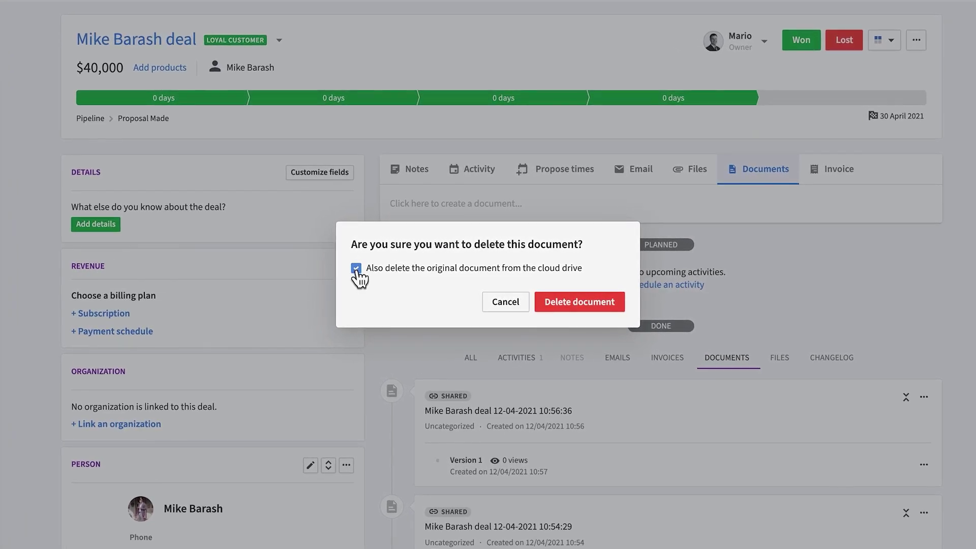
pyautogui.click(608, 303)
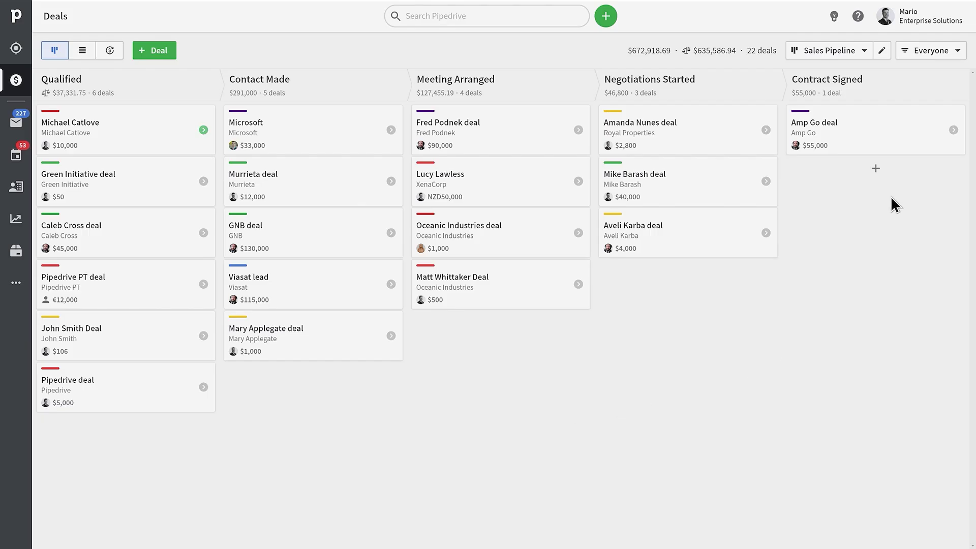
# Open the contact's deal and the July 2020 20% DISCOUNT template from Documents > Templates
pyautogui.click(676, 190)
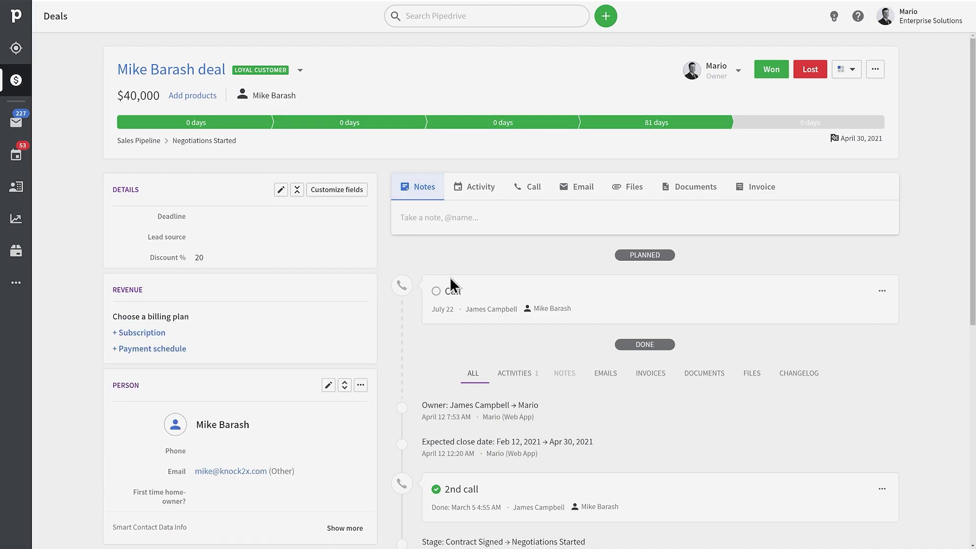
pyautogui.click(689, 189)
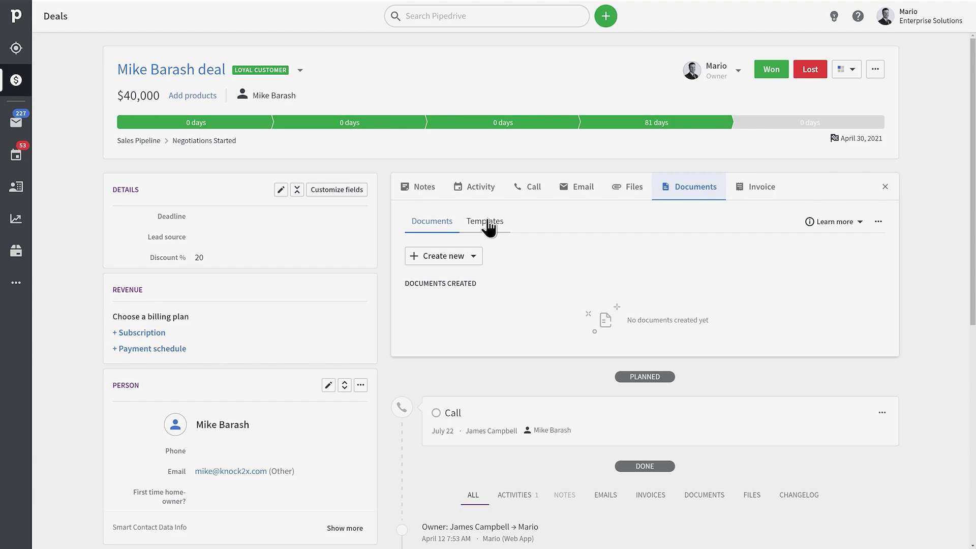
pyautogui.click(487, 223)
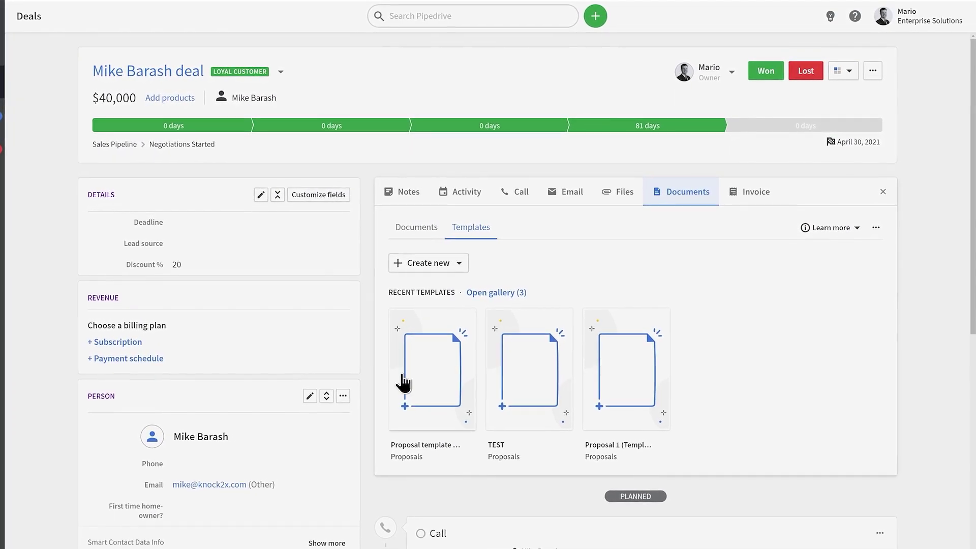
pyautogui.click(433, 400)
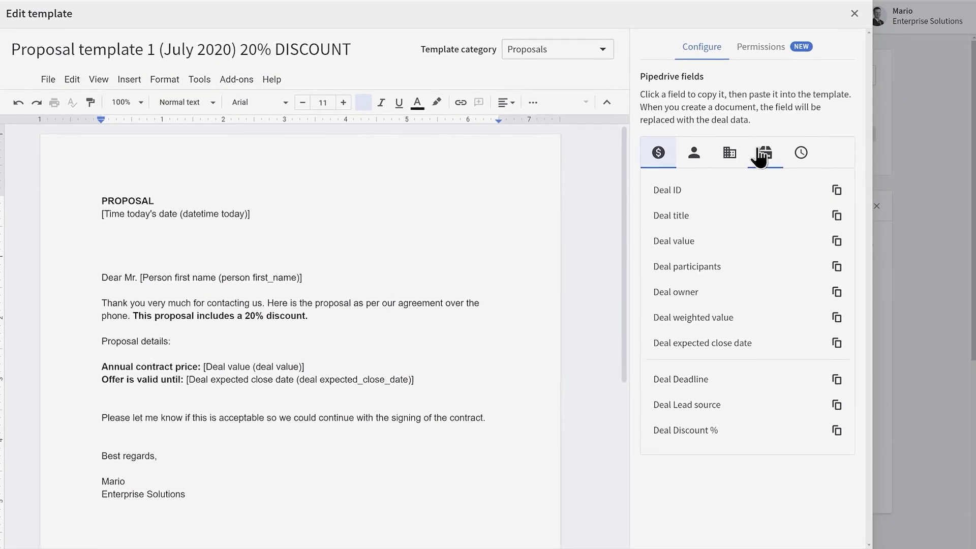
# Share the 20% DISCOUNT template with a colleague, giving them Edit rights, then close the editor
pyautogui.click(765, 54)
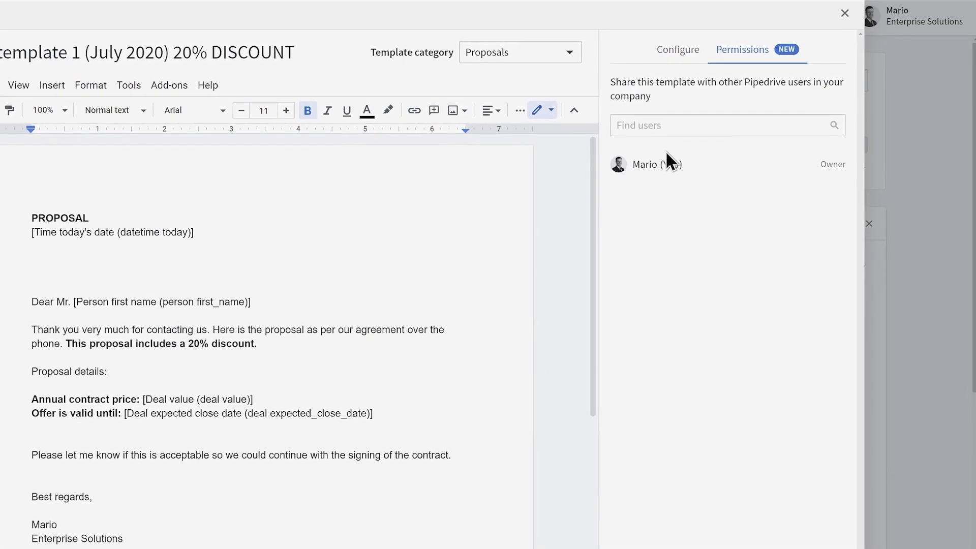
pyautogui.click(670, 126)
pyautogui.write('j')
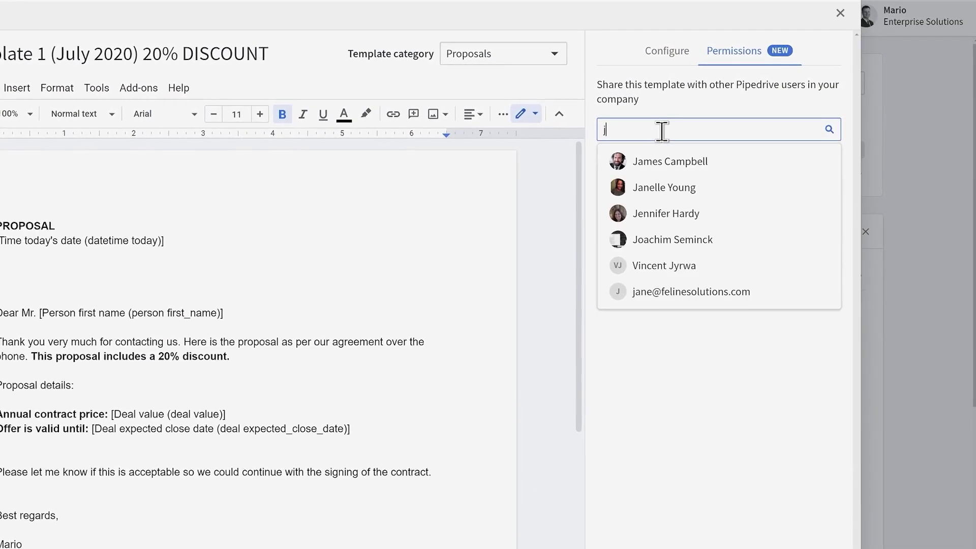
pyautogui.write('ames')
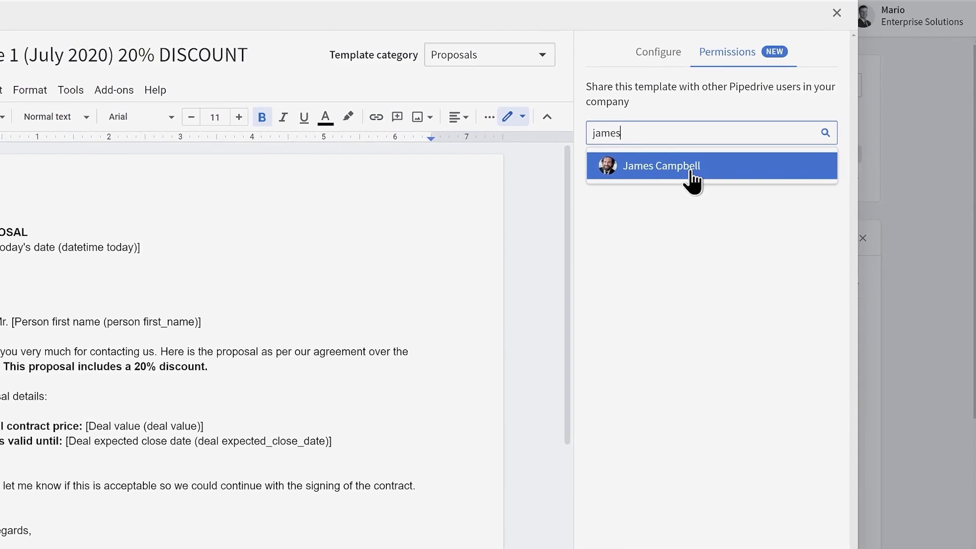
pyautogui.click(692, 175)
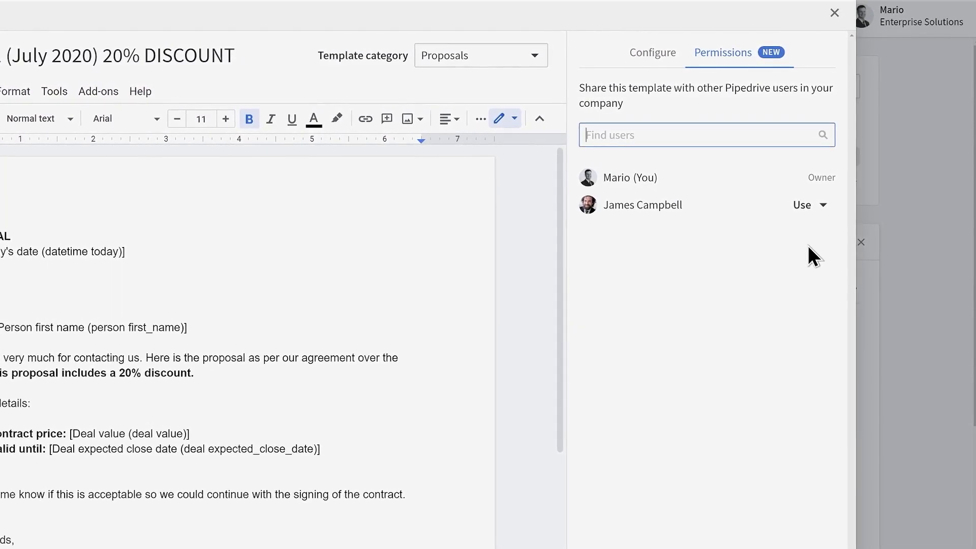
pyautogui.click(823, 206)
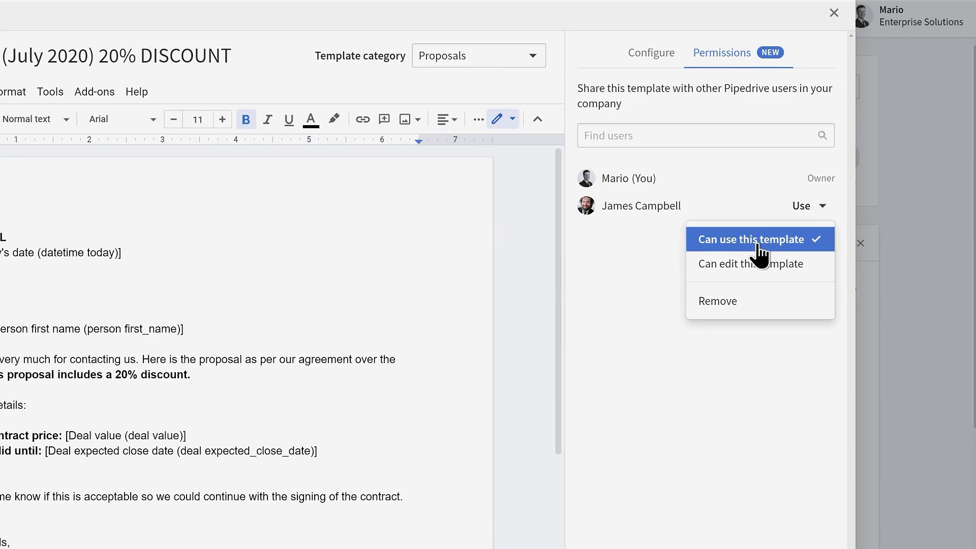
pyautogui.click(765, 277)
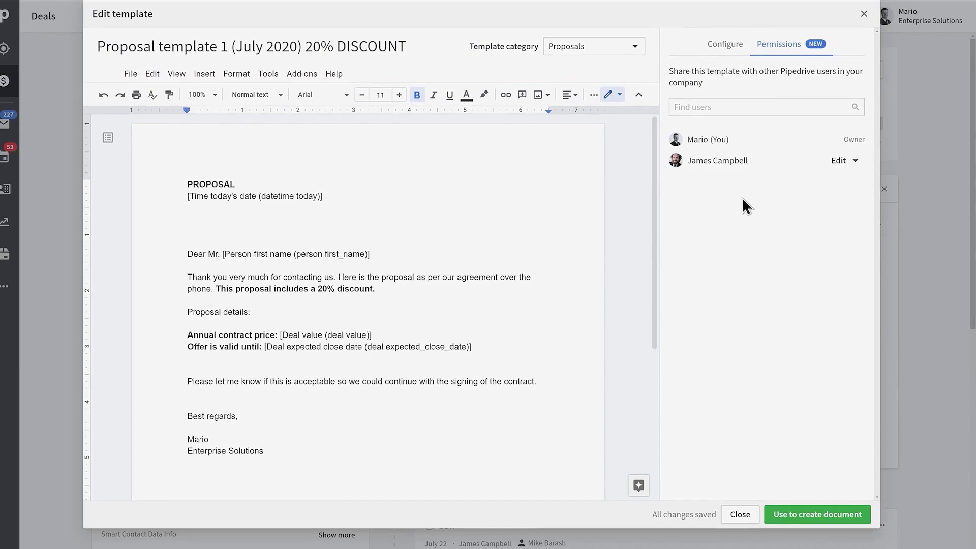
pyautogui.click(741, 508)
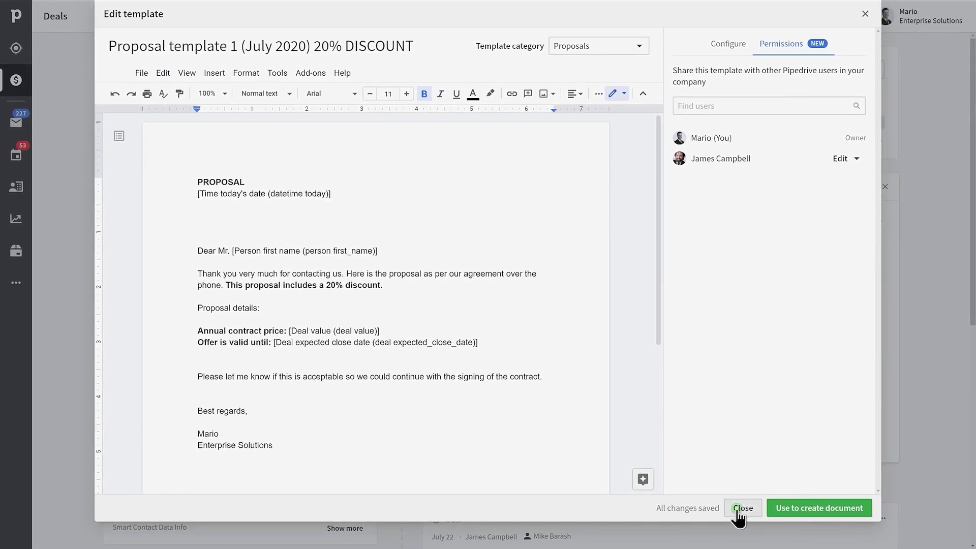
# Turn on 'Can create and import Smart Docs templates' for Regular users, then reopen the 20% DISCOUNT template
pyautogui.click(492, 285)
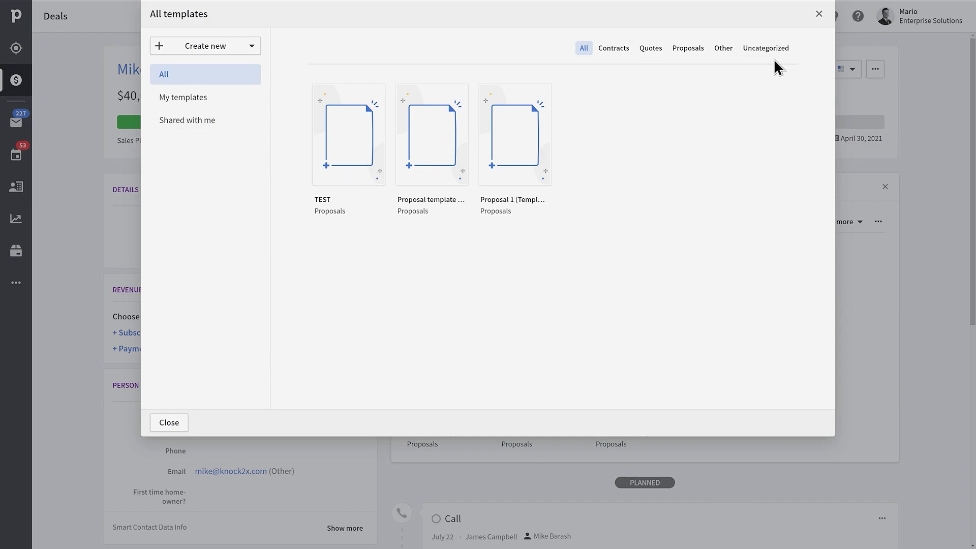
pyautogui.click(819, 14)
pyautogui.click(939, 23)
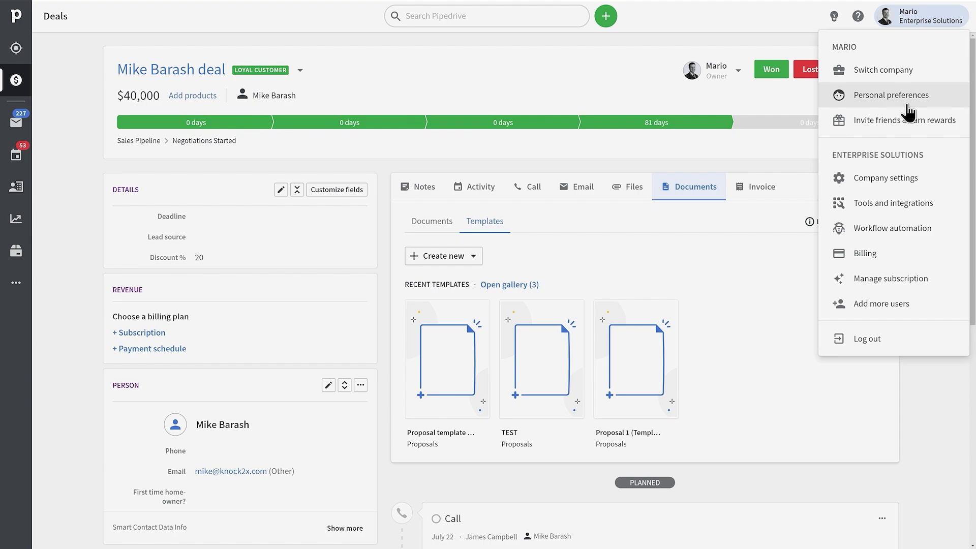
pyautogui.click(880, 193)
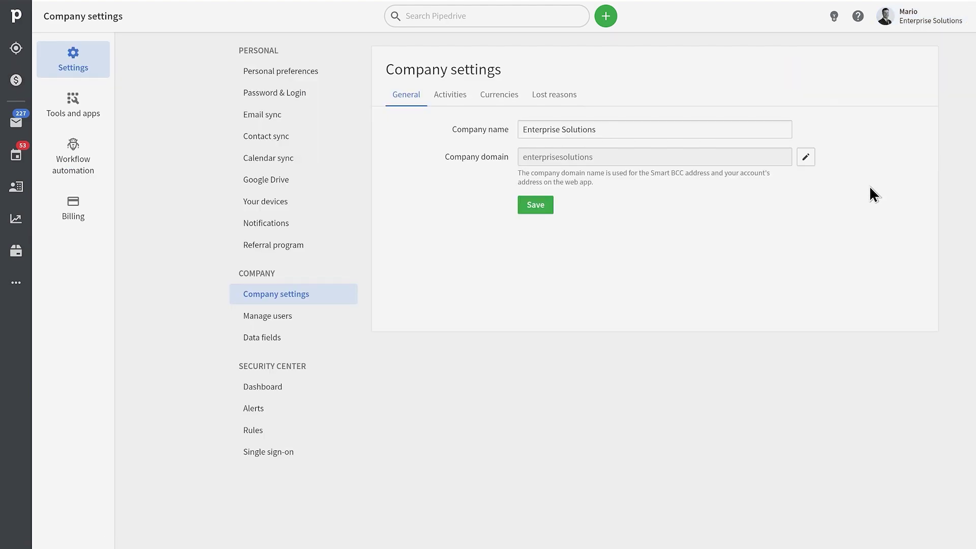
pyautogui.click(274, 316)
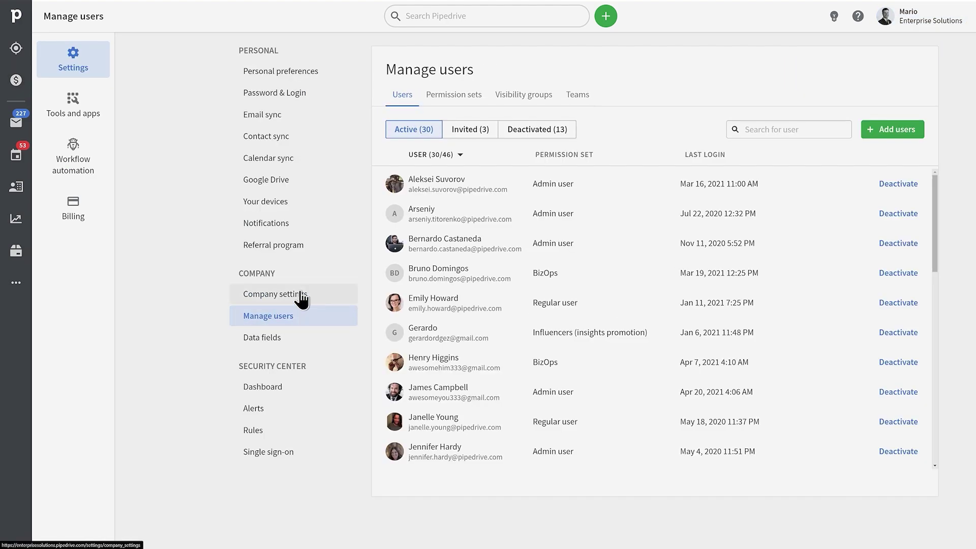
pyautogui.click(458, 97)
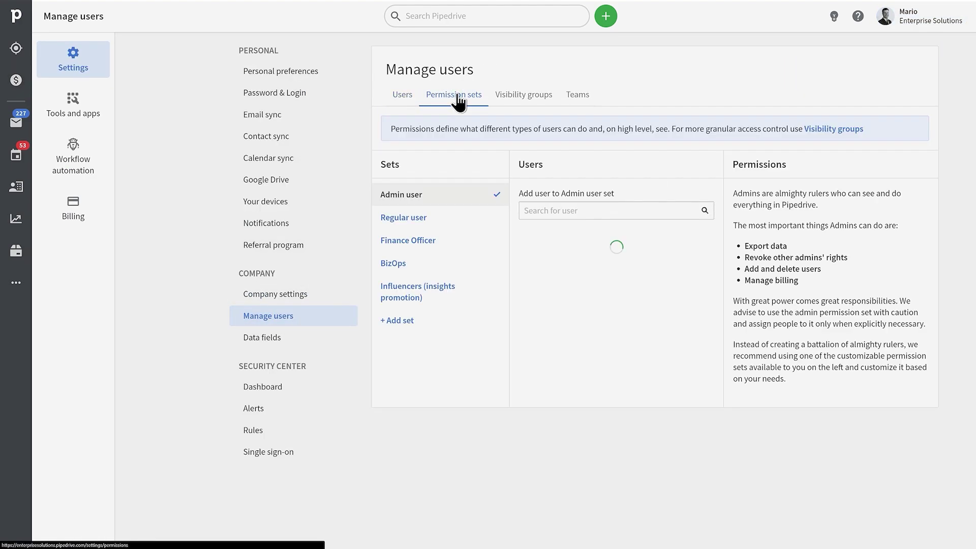
pyautogui.click(406, 218)
pyautogui.scroll(-3, 953, 187)
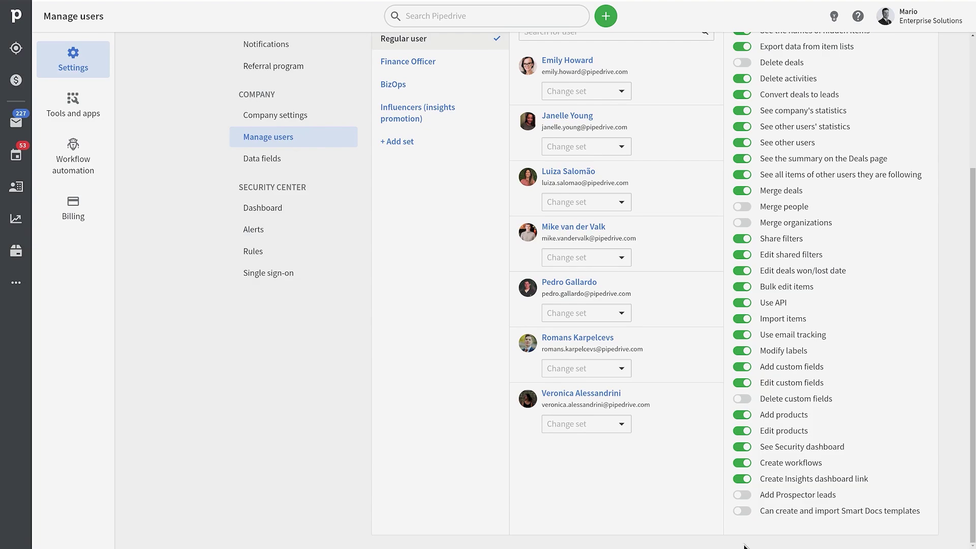
pyautogui.click(742, 511)
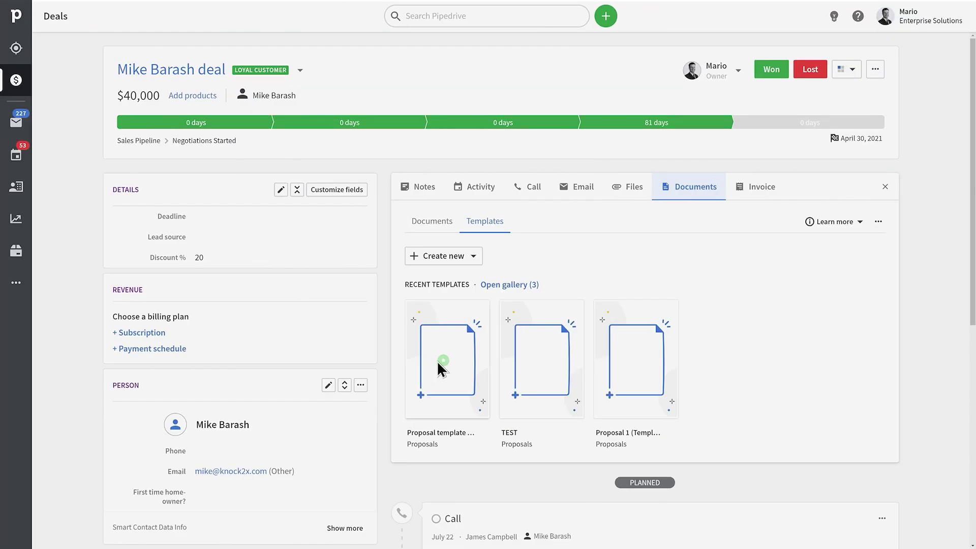
pyautogui.click(441, 361)
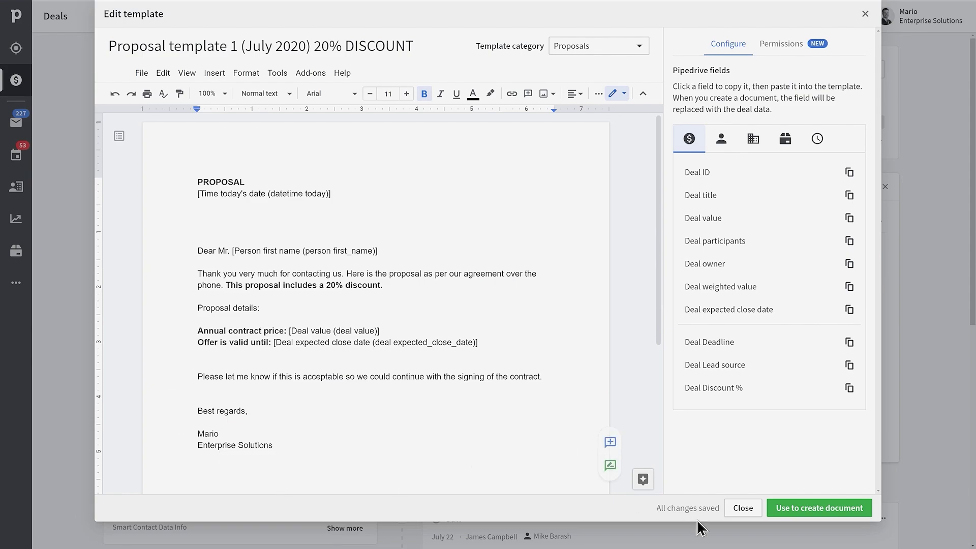
# Create the proposal document from the template and email signature requests to both signers
pyautogui.click(847, 508)
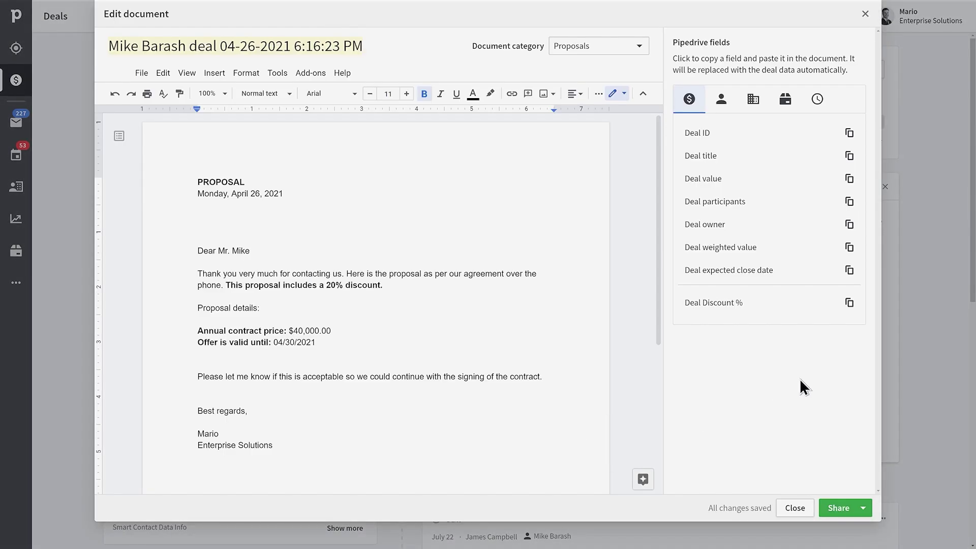
pyautogui.click(863, 508)
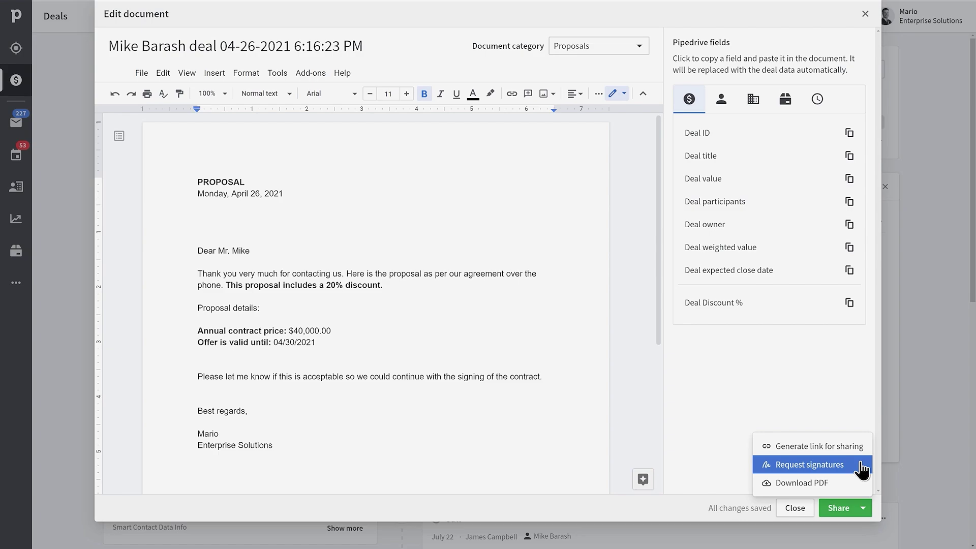
pyautogui.click(810, 465)
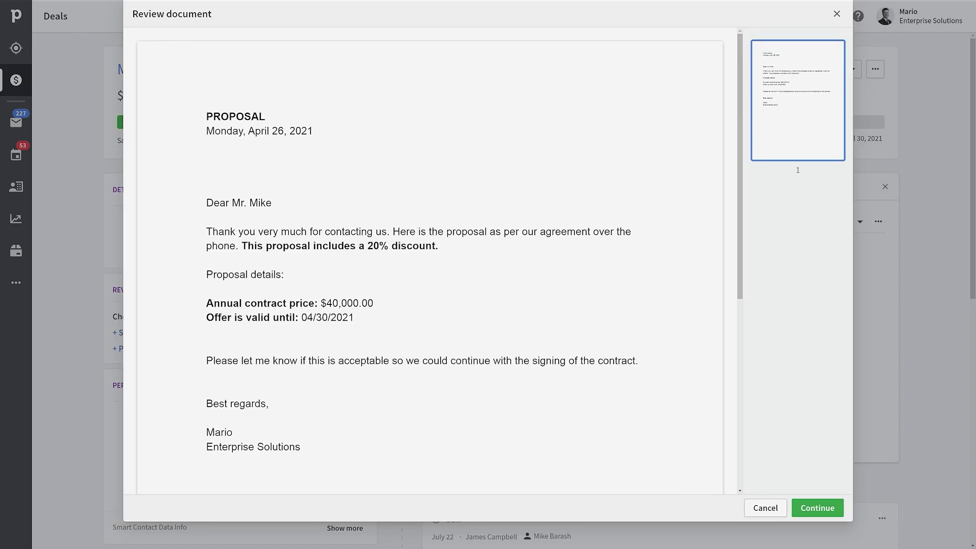
pyautogui.click(835, 505)
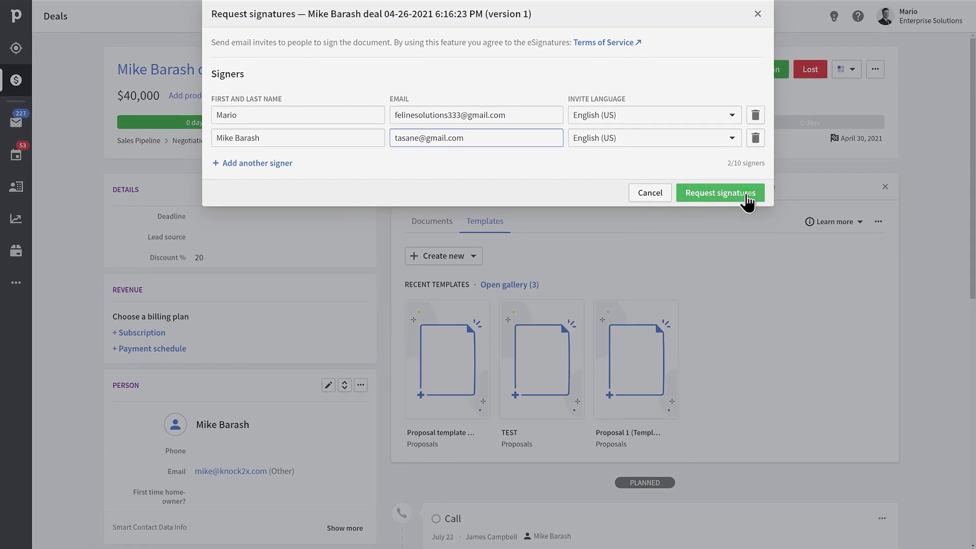
pyautogui.click(748, 198)
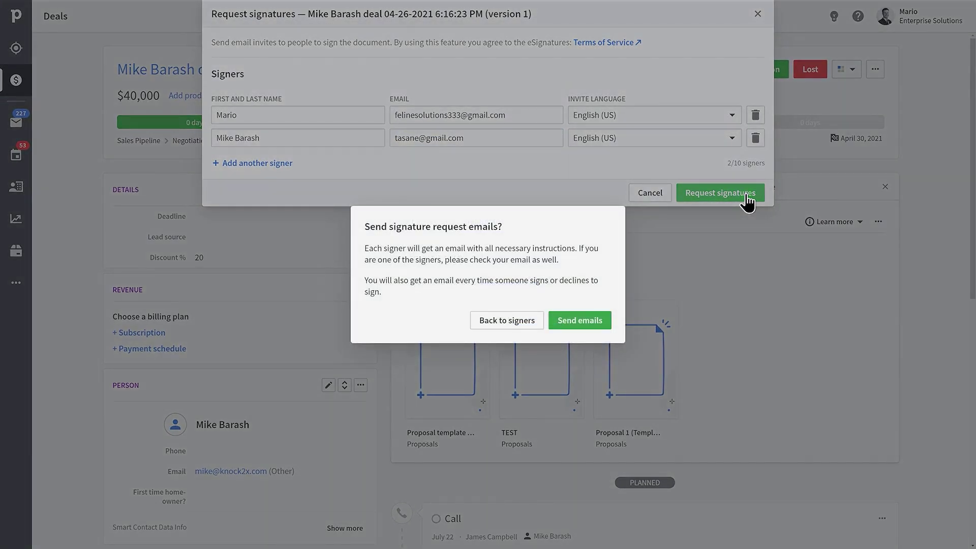
pyautogui.click(558, 333)
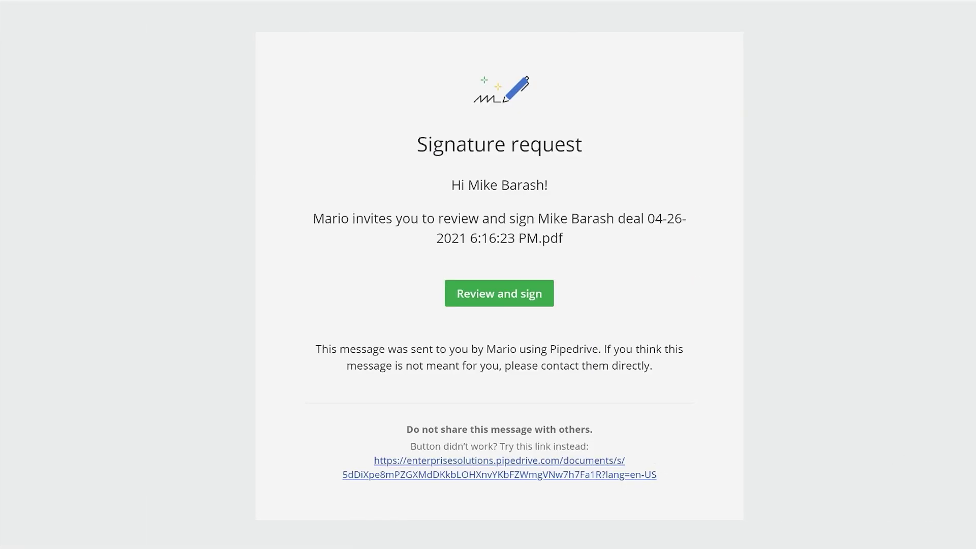
# Sign the 30% proposal as the client, entering the signer's name and the emailed code
pyautogui.click(462, 305)
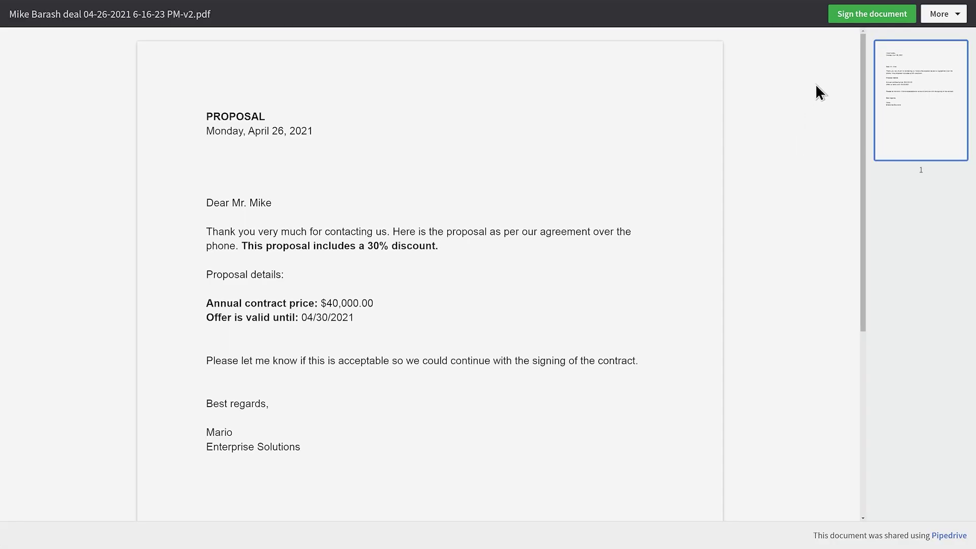
pyautogui.click(856, 15)
pyautogui.click(472, 127)
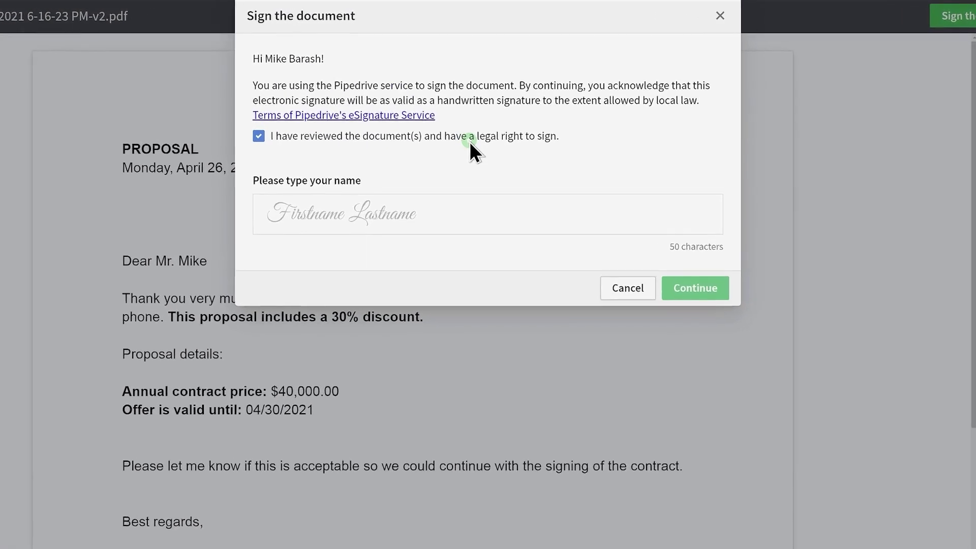
pyautogui.click(449, 192)
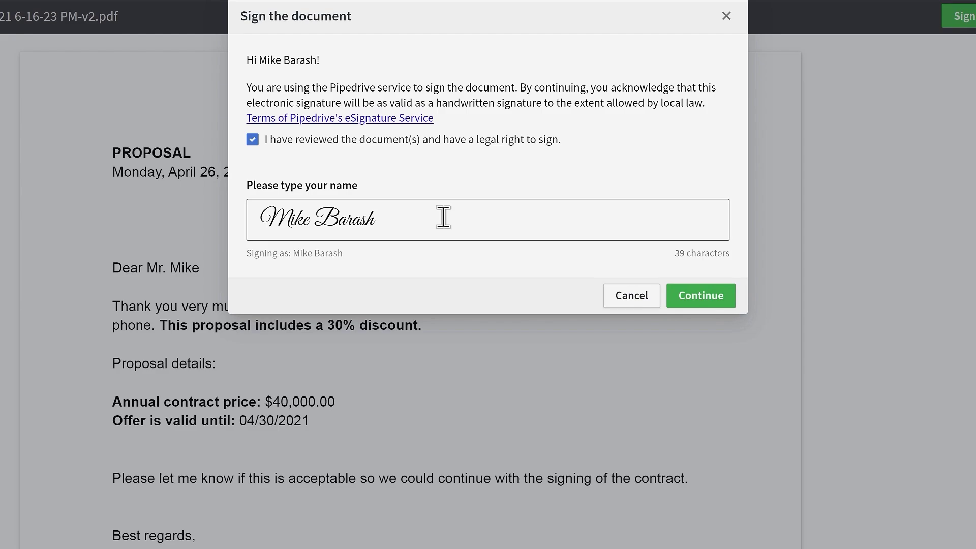
pyautogui.click(714, 301)
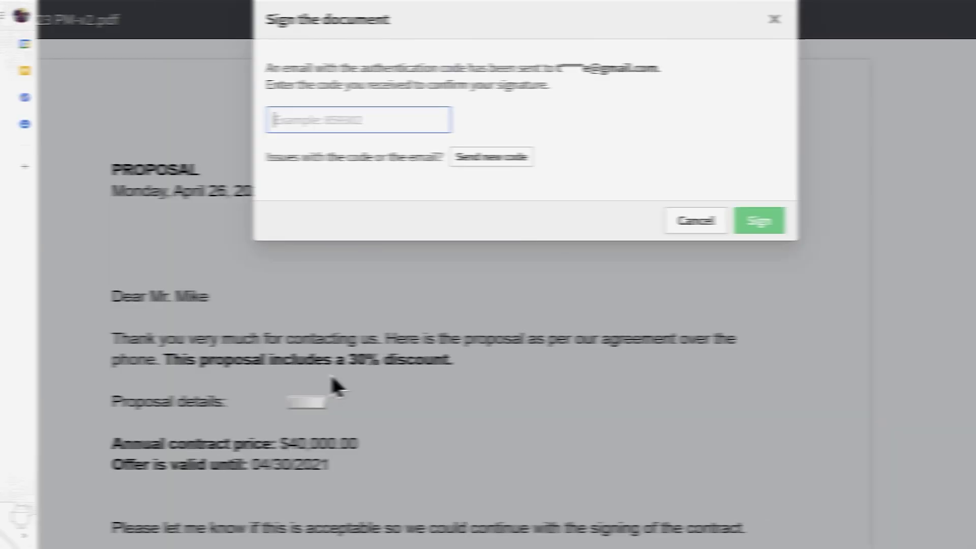
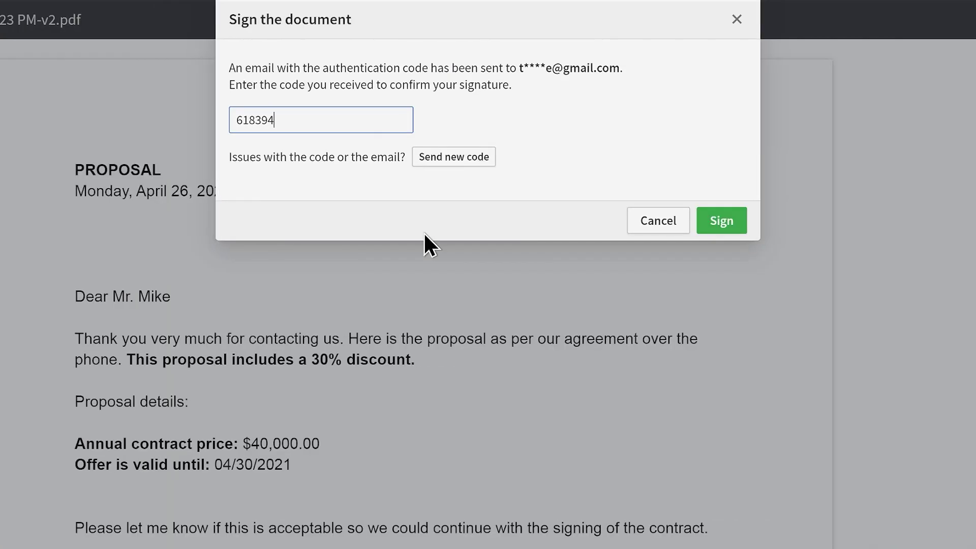
pyautogui.click(725, 220)
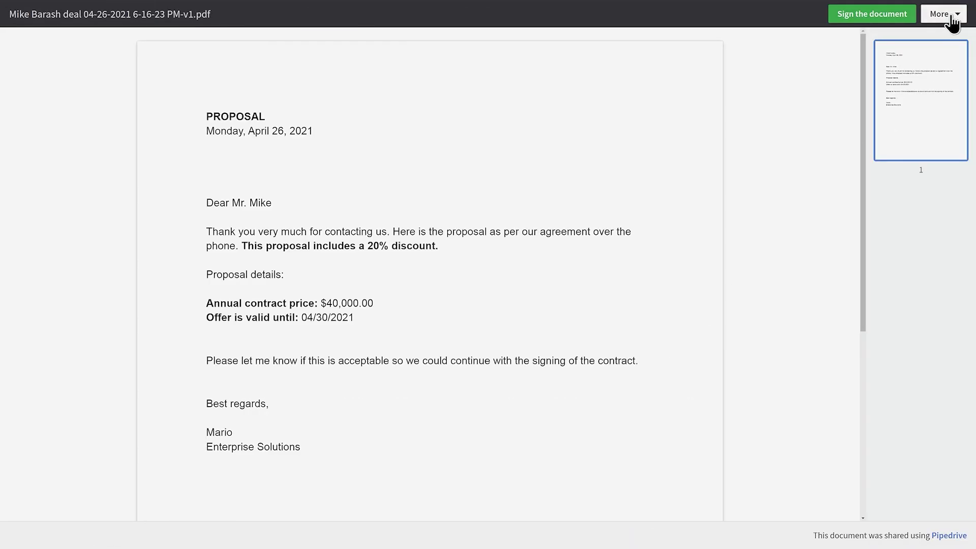
# Decline to sign the 20% version, noting a 30% discount for 2021 was agreed
pyautogui.click(951, 16)
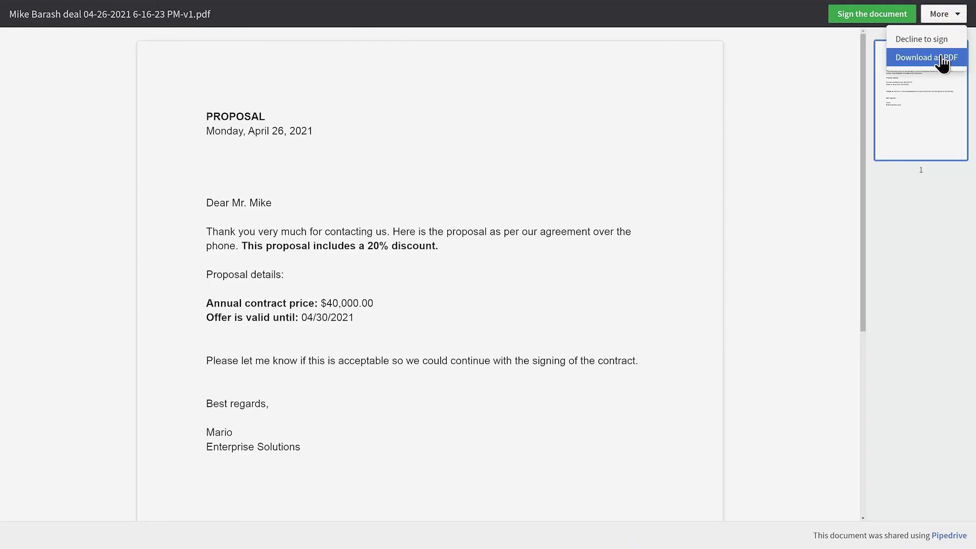
pyautogui.click(930, 39)
pyautogui.write('I believe we agreed upon a 30% discount for 2021. Please review and update the propo')
pyautogui.write('sal. Thank you.')
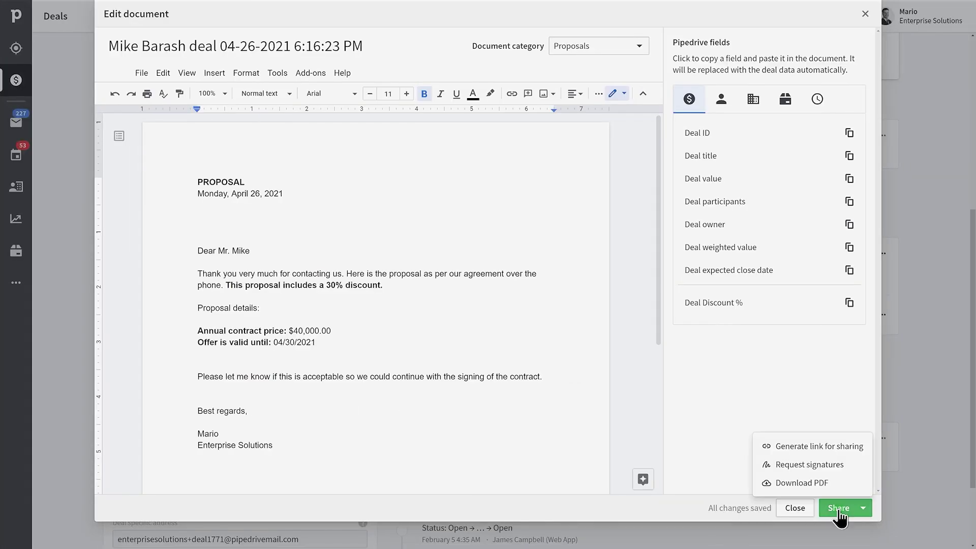
# Request signatures on proposal Version 2 from both signers and send the emails
pyautogui.click(819, 465)
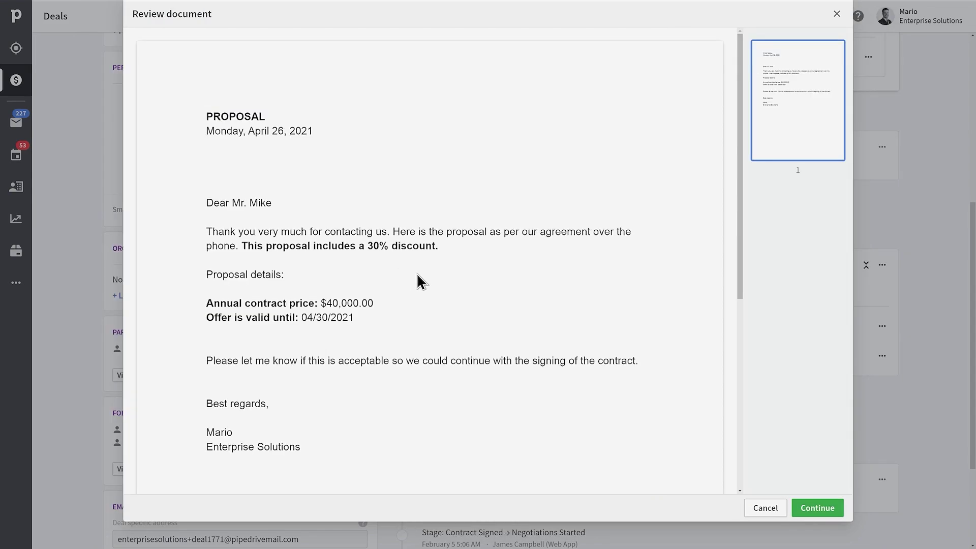
pyautogui.click(839, 507)
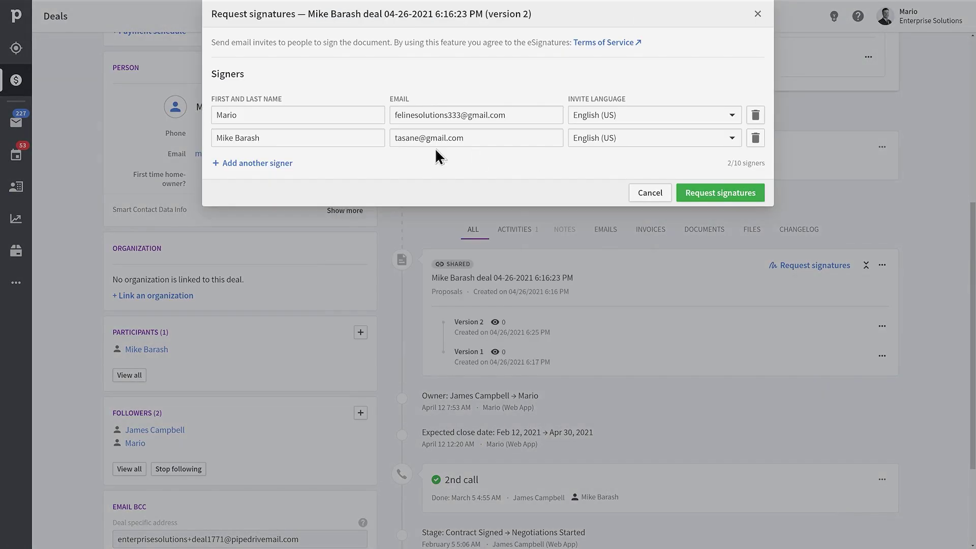
pyautogui.click(758, 198)
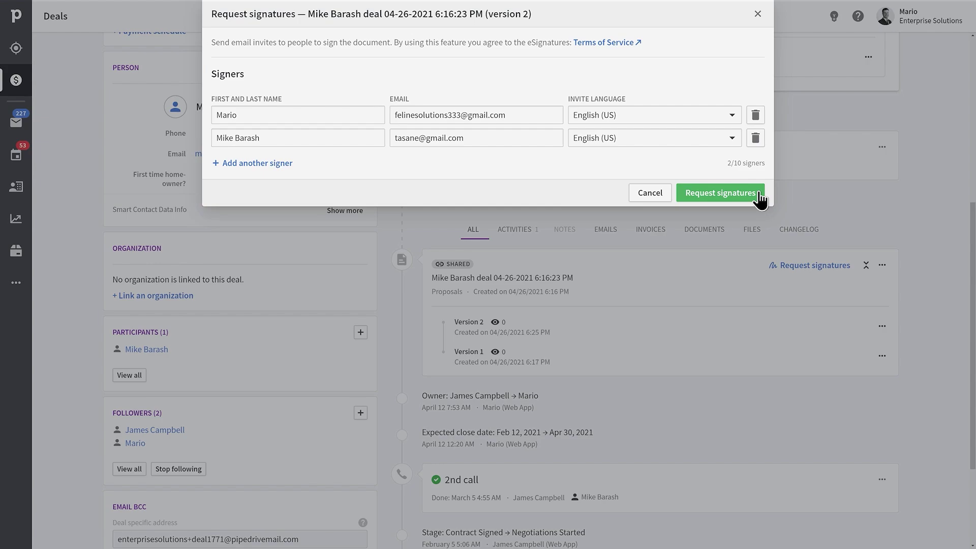
pyautogui.click(760, 199)
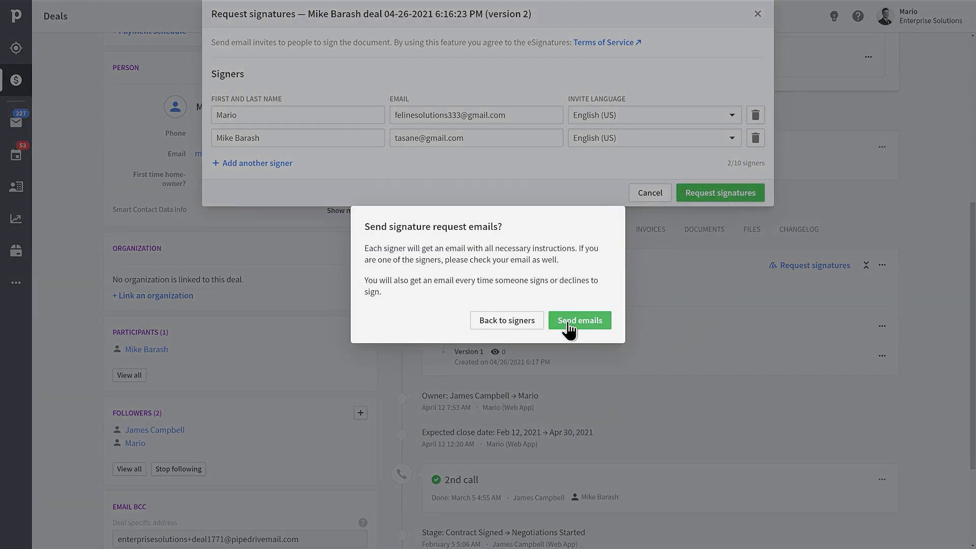
pyautogui.click(569, 321)
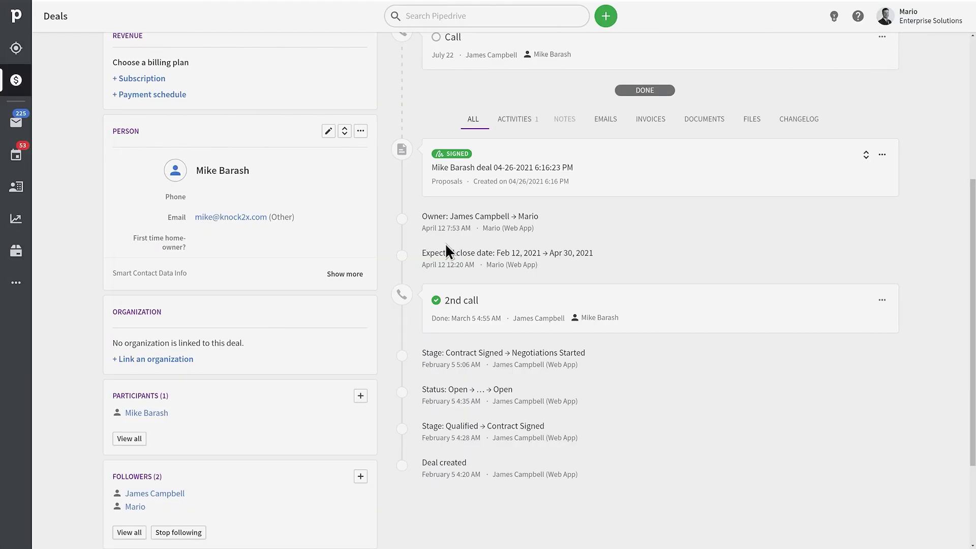
# Filter to the deal's documents, view Version 2's signers, and remind the pending signer
pyautogui.scroll(3, 447, 251)
pyautogui.scroll(3, 532, 344)
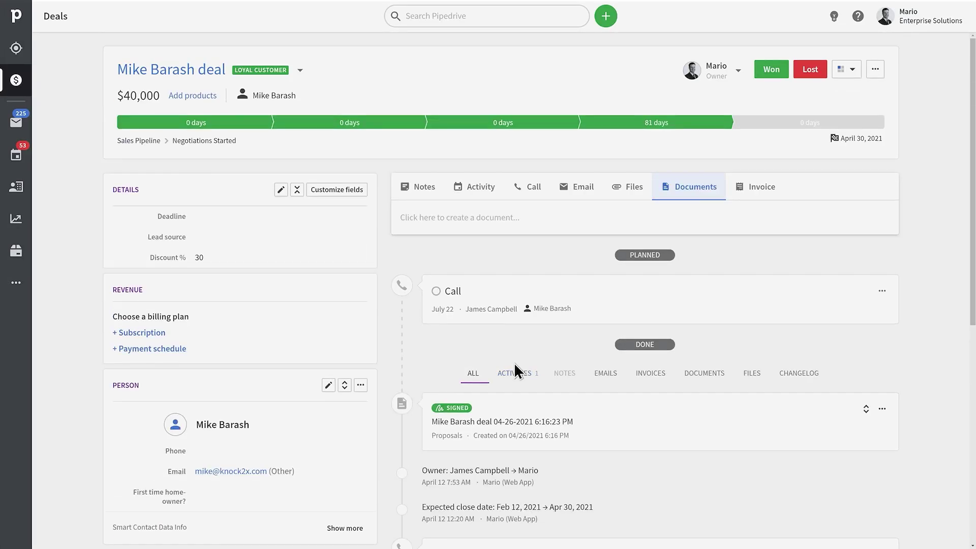
pyautogui.scroll(-5, 808, 285)
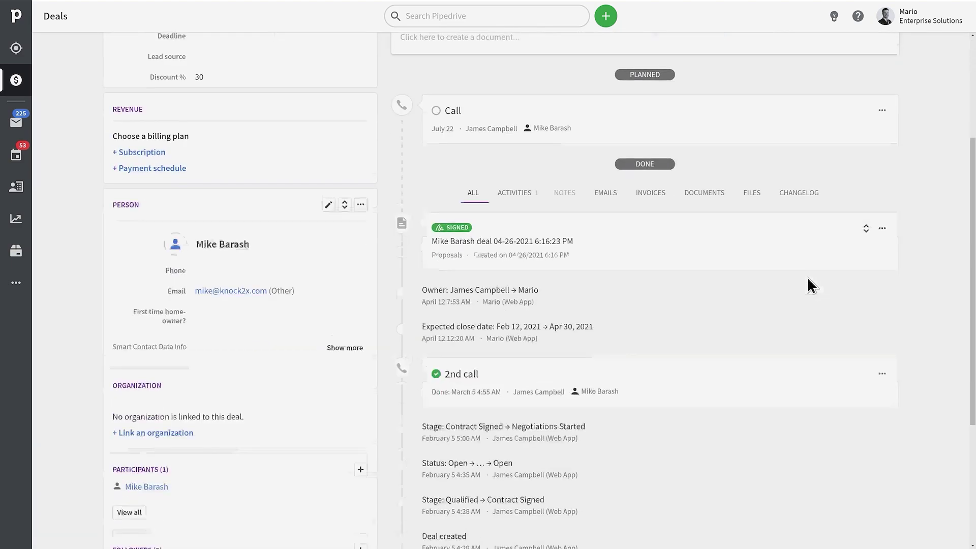
pyautogui.click(711, 125)
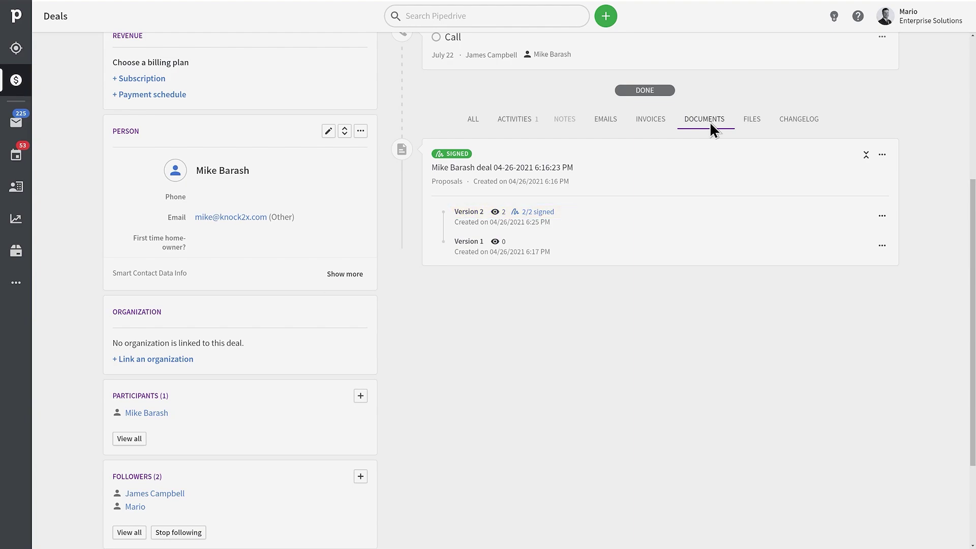
pyautogui.click(534, 212)
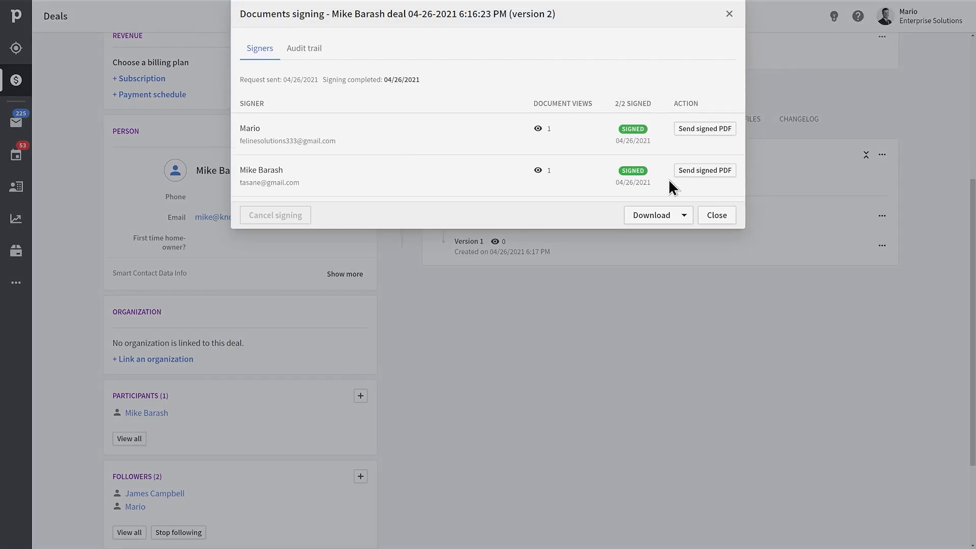
pyautogui.click(665, 215)
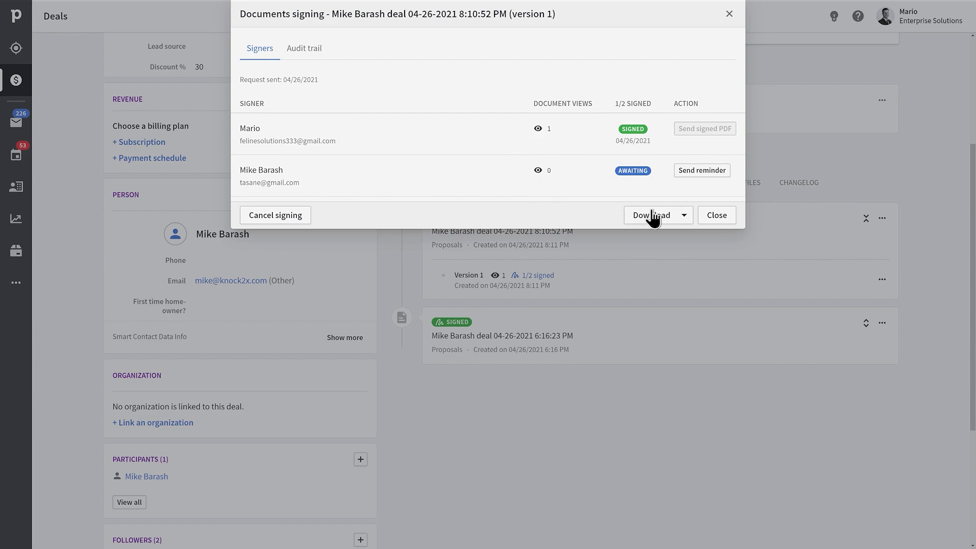
pyautogui.click(715, 172)
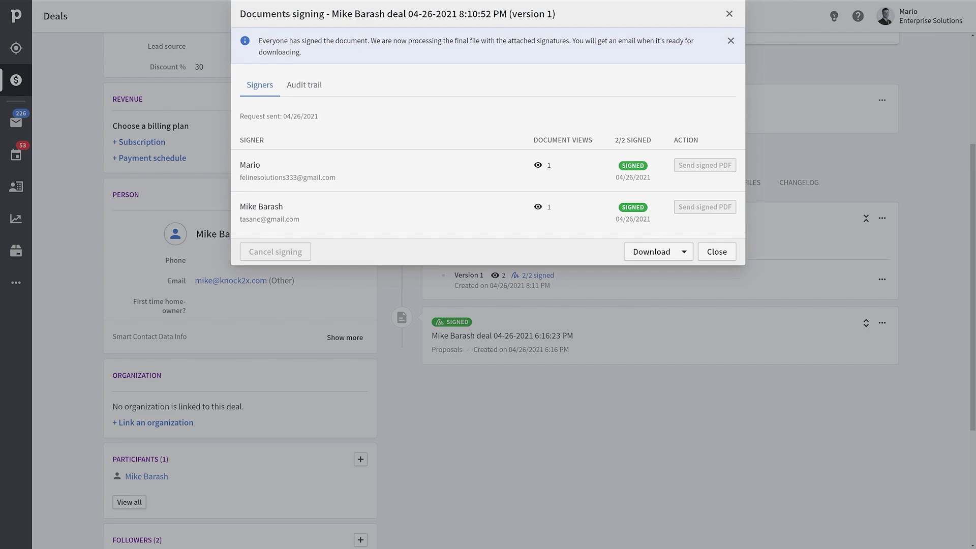
# Download the signing audit trail, cancel the declined request, and open the completion email
pyautogui.click(654, 217)
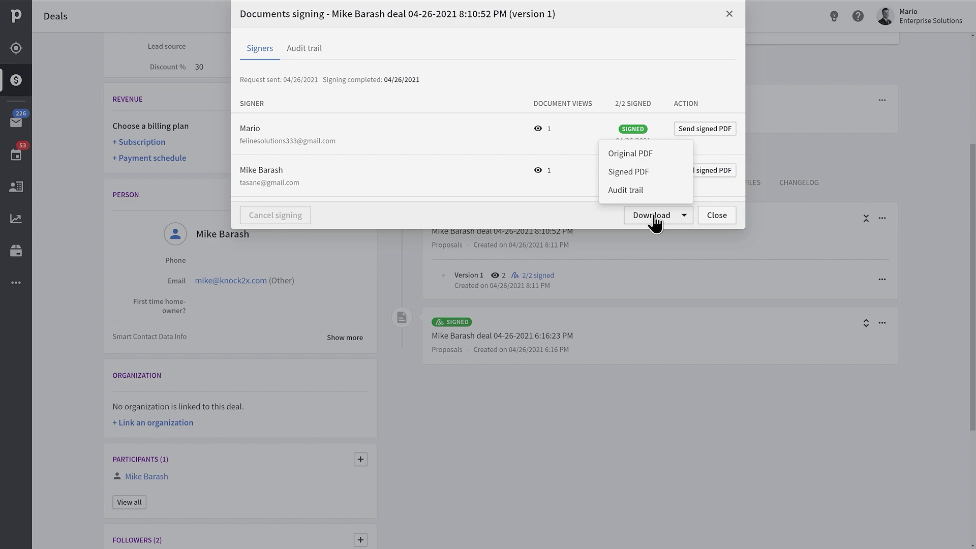
pyautogui.click(660, 190)
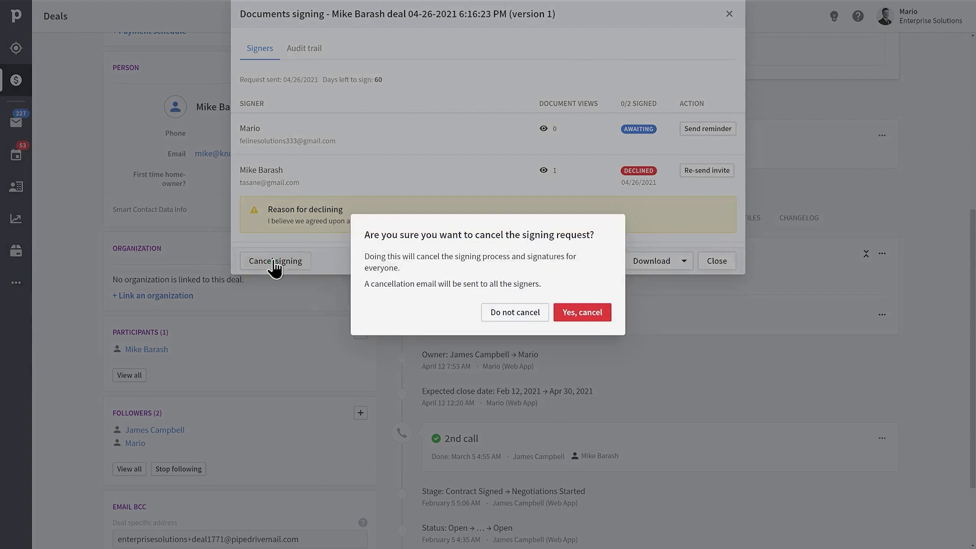
pyautogui.click(605, 308)
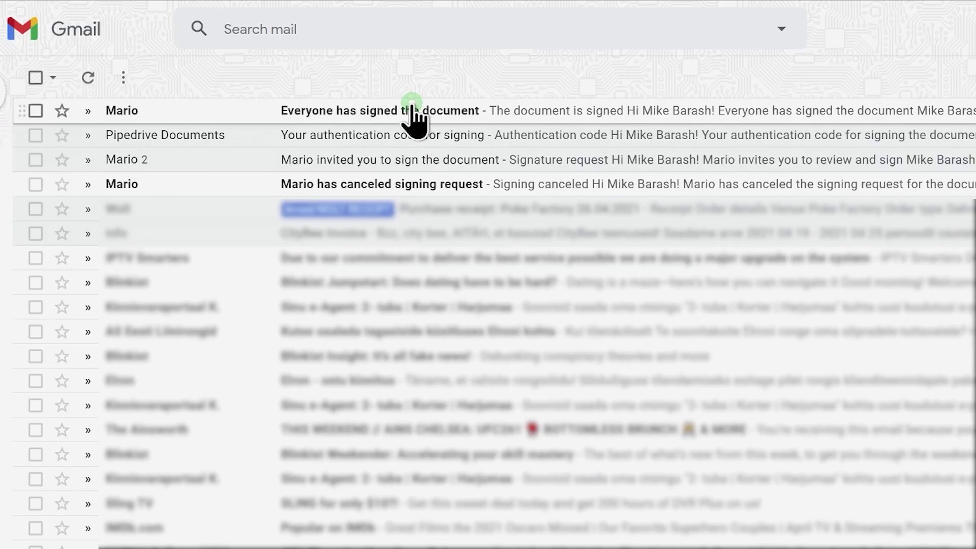
pyautogui.click(414, 122)
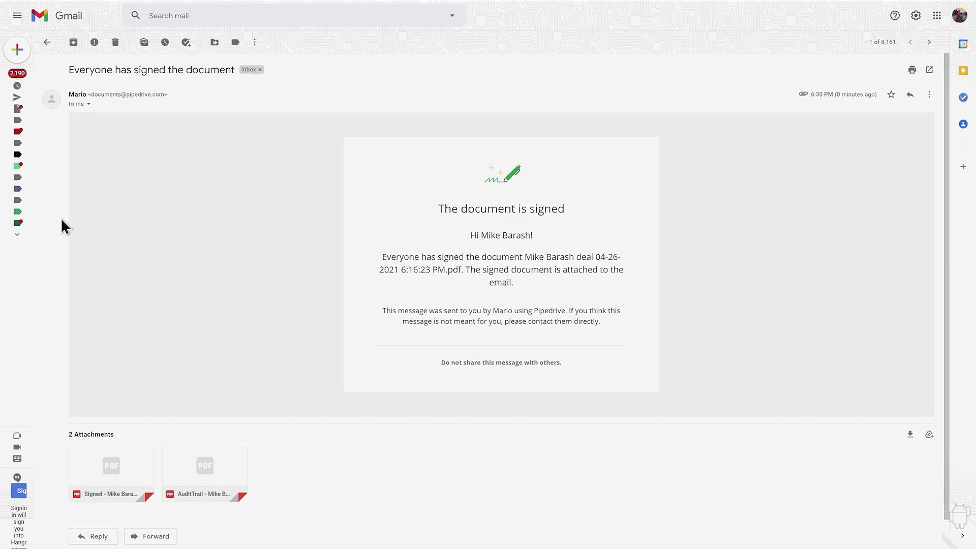
# Open the signed proposal PDF attachment and scroll to its Signatures page
pyautogui.moveTo(108, 478)
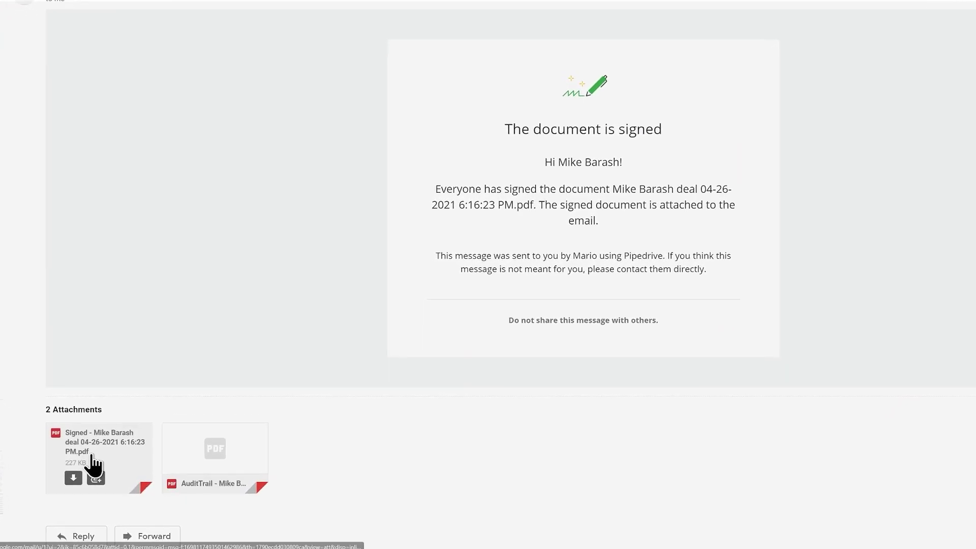
pyautogui.click(92, 460)
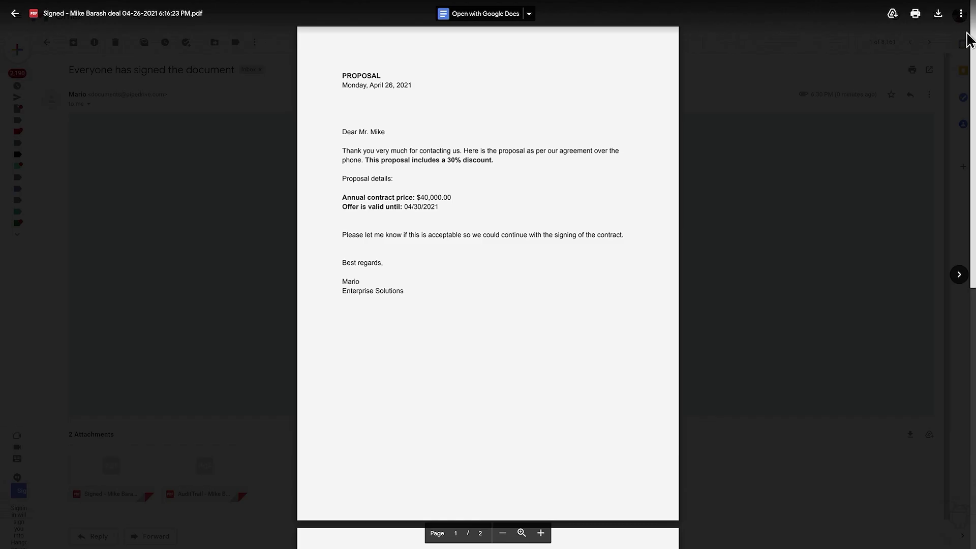
pyautogui.moveTo(973, 31); pyautogui.dragTo(932, 236)
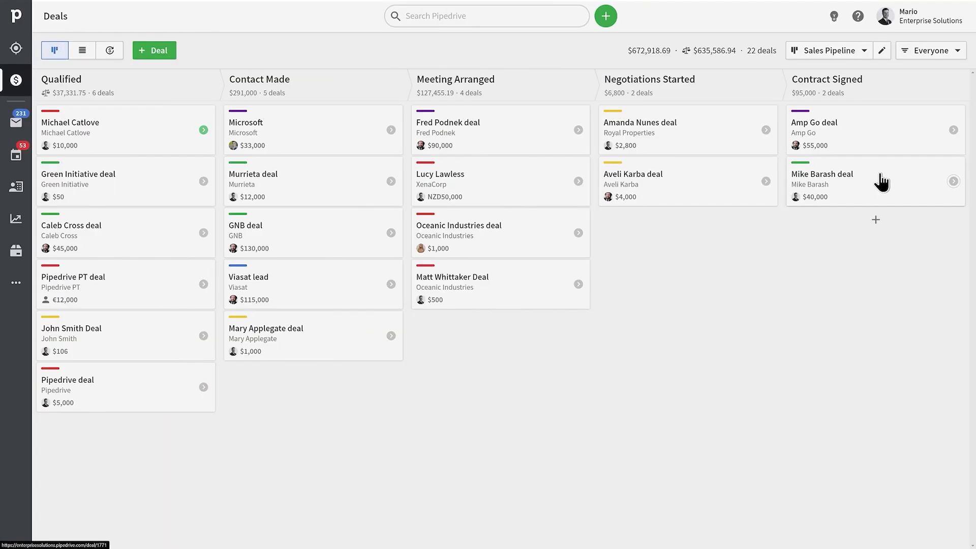
pyautogui.moveTo(881, 181); pyautogui.dragTo(682, 530)
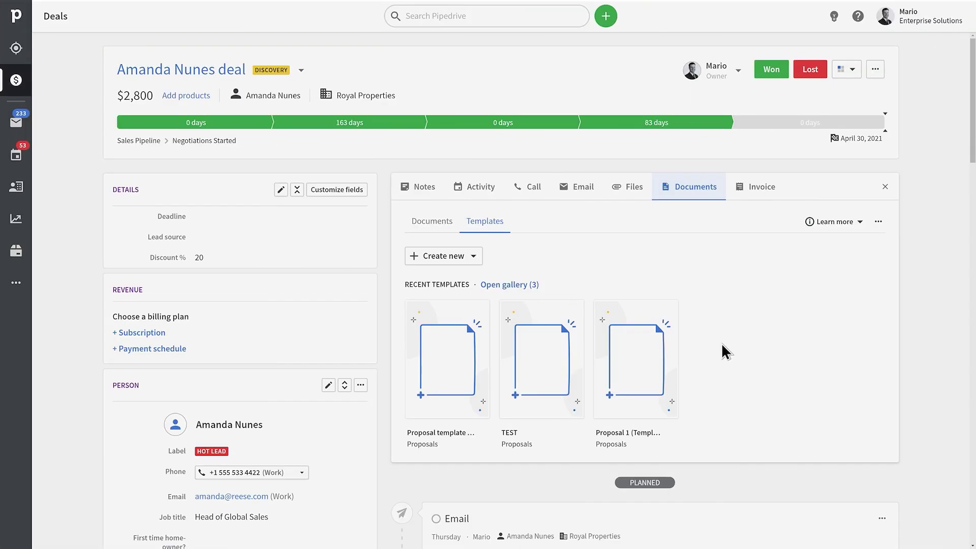
# Choose Configure settings from the Smart Docs '...' menu in the Templates tab
pyautogui.click(878, 223)
pyautogui.click(865, 250)
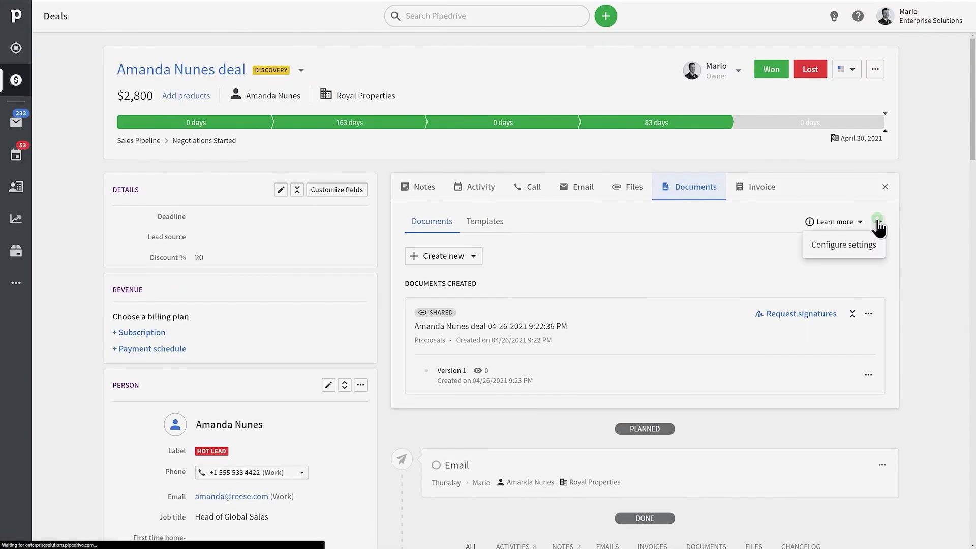
# Hide the Pipedrive logo on shared documents and make Product & Customer Marketing the default storage
pyautogui.click(867, 245)
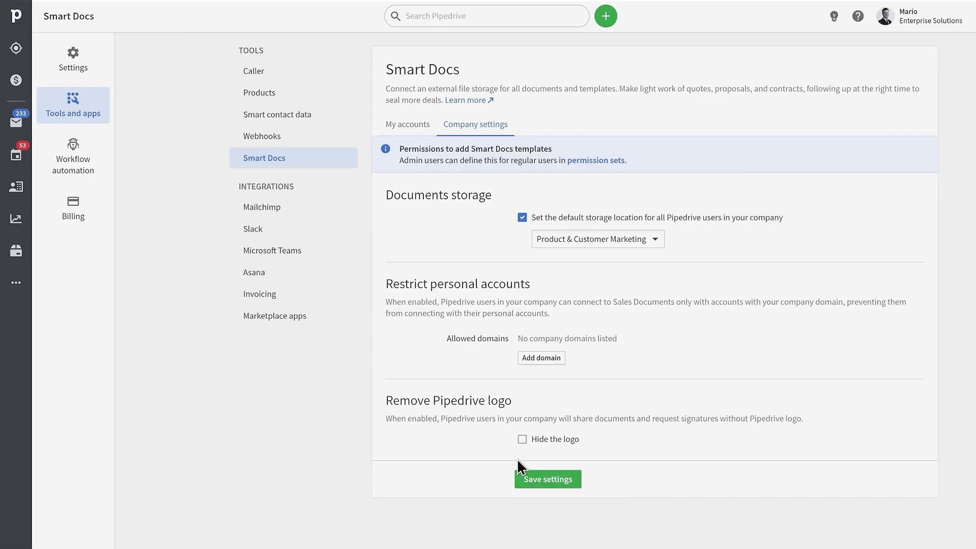
pyautogui.click(522, 439)
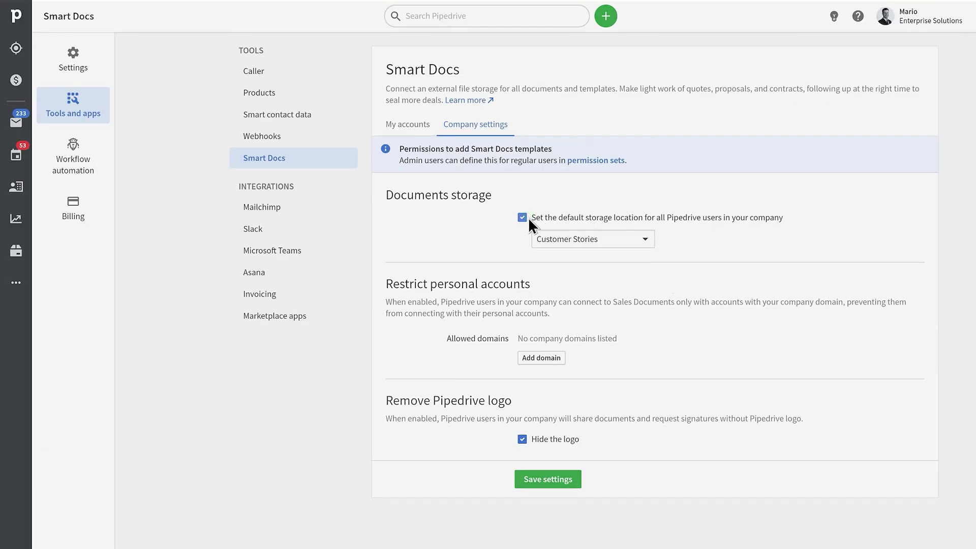
pyautogui.click(599, 237)
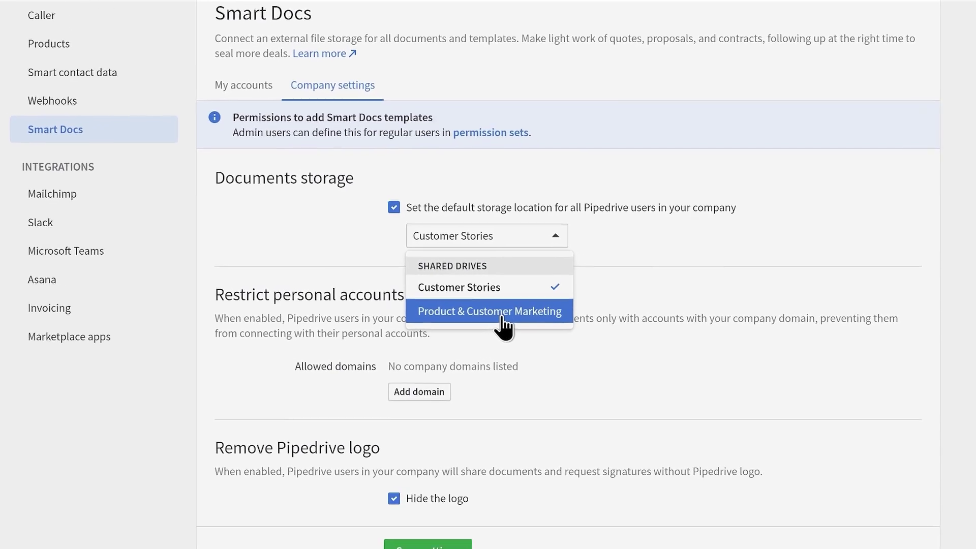
pyautogui.click(503, 313)
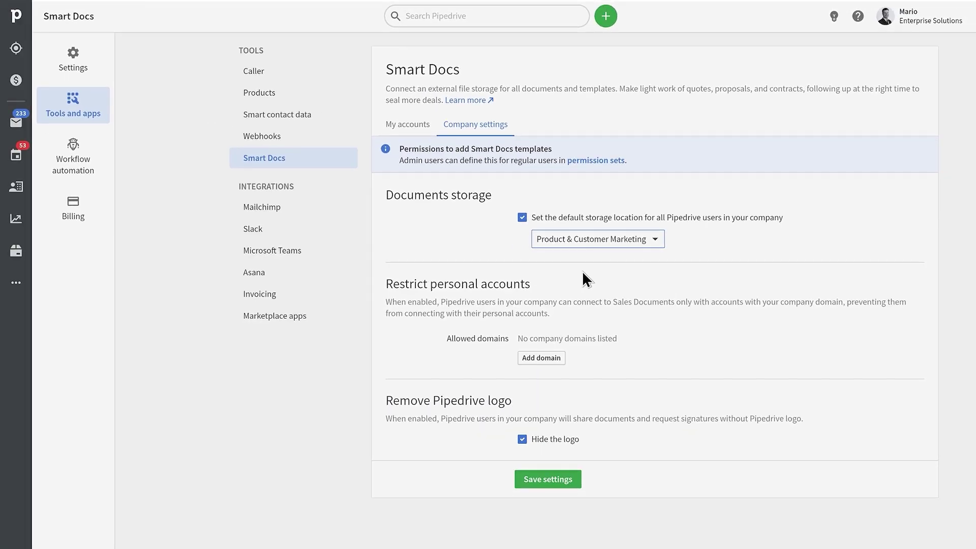
# Add enterprisesolutions.com as an allowed domain and check Google Drive's accepted domain
pyautogui.click(541, 358)
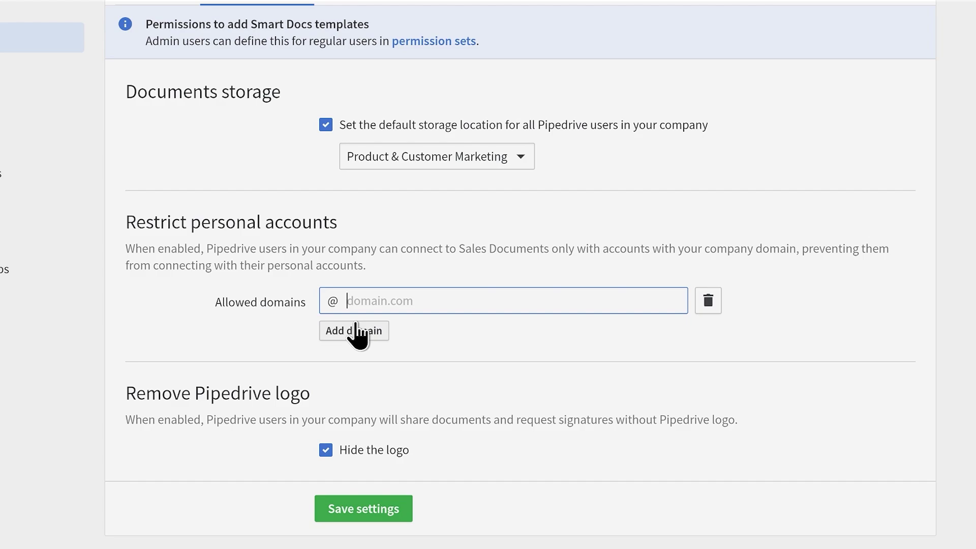
pyautogui.write('enterprisesolutio')
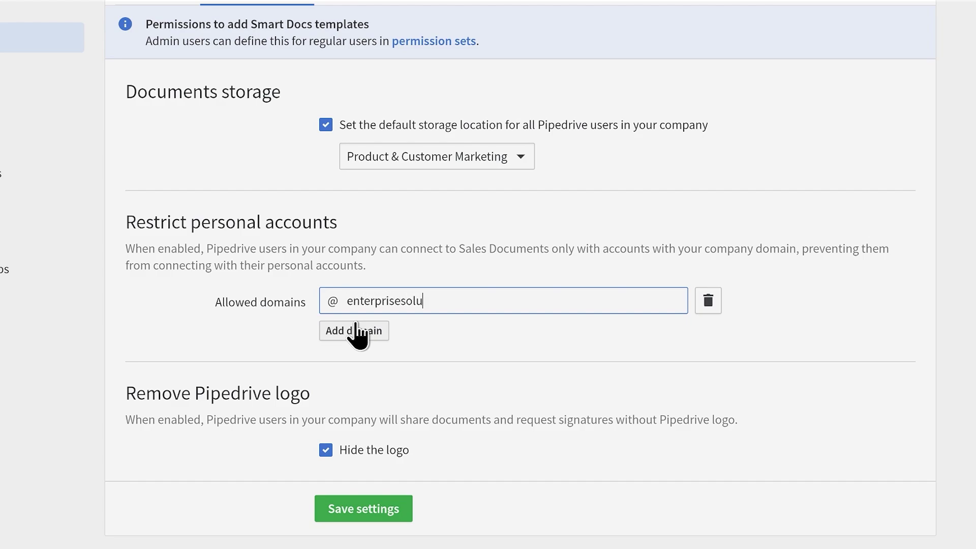
pyautogui.write('ns')
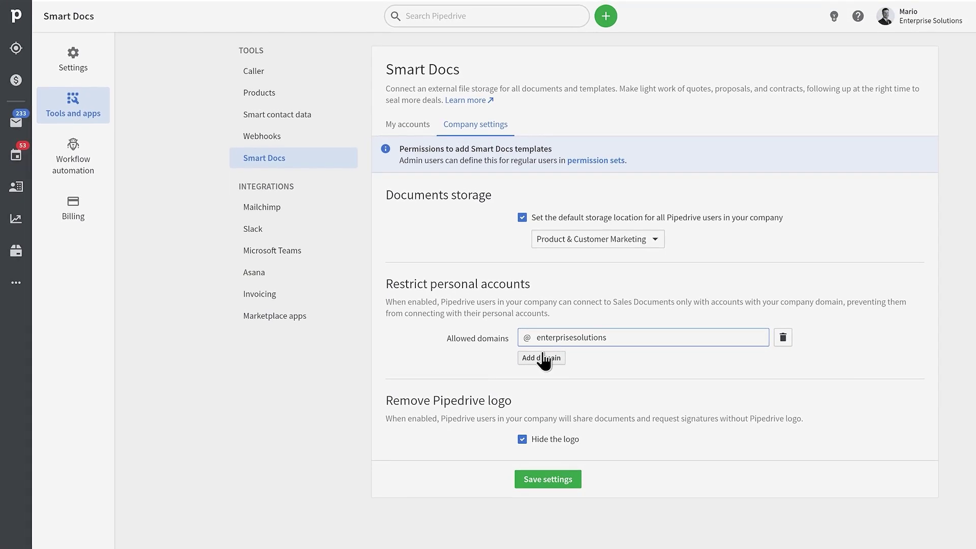
pyautogui.write('.com')
pyautogui.moveTo(520, 137); pyautogui.dragTo(243, 152)
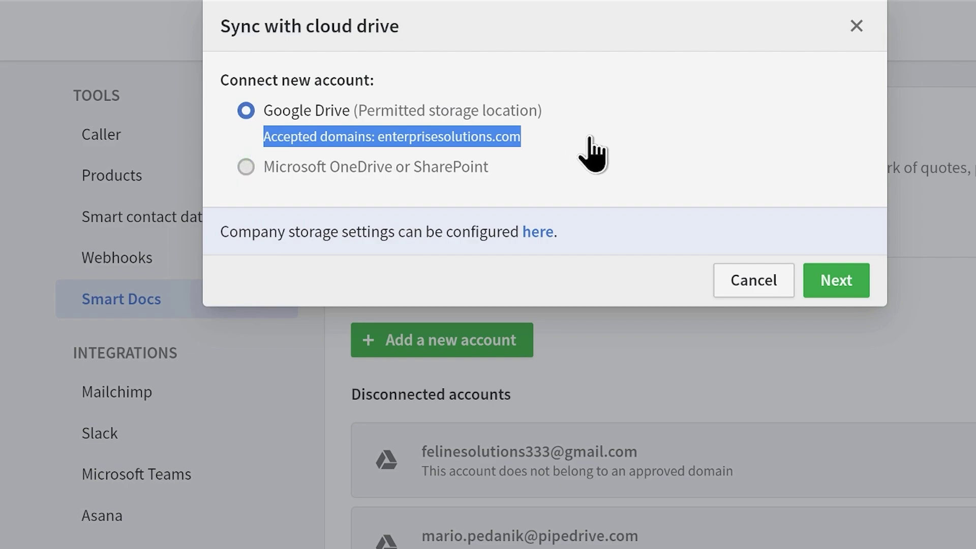
pyautogui.click(603, 127)
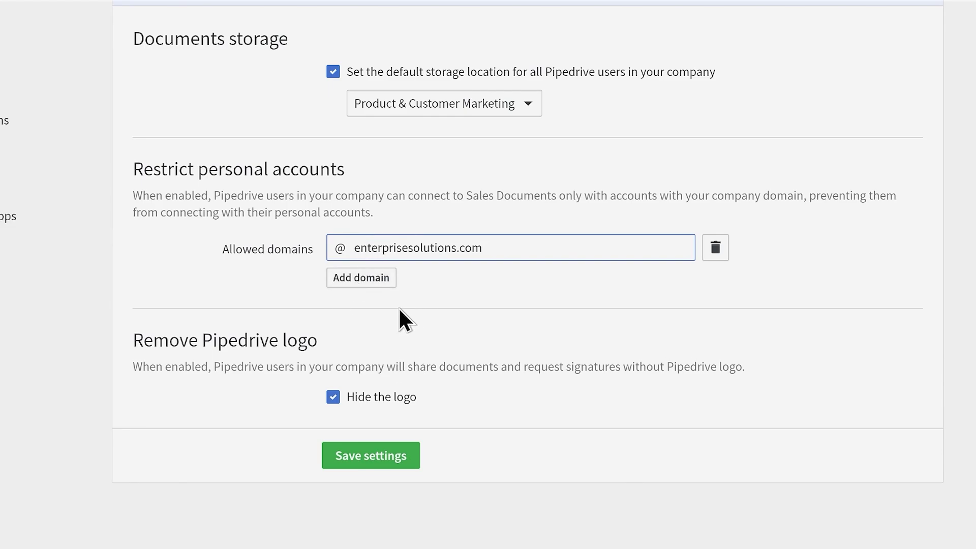
pyautogui.click(359, 277)
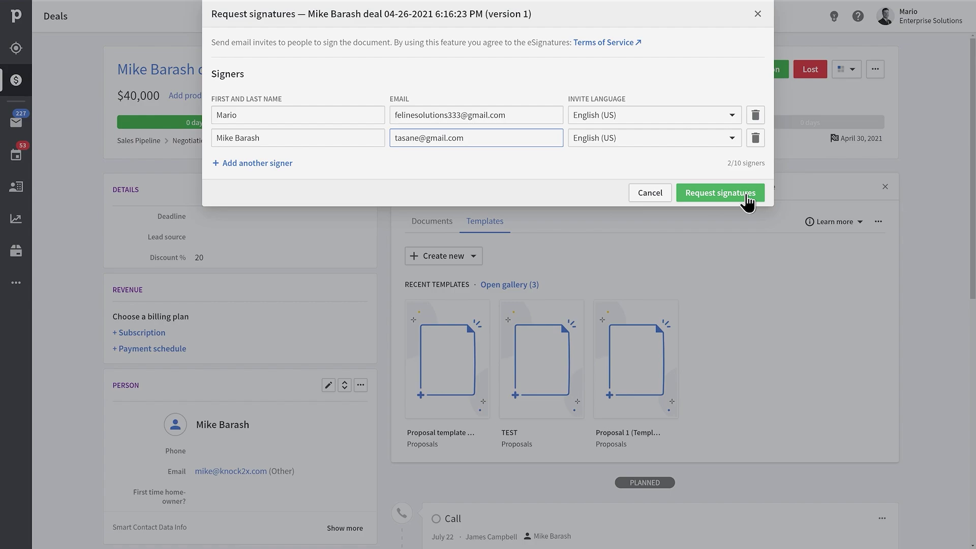
# Submit the Version 1 signature request to both signers to reach the send-emails confirmation
pyautogui.click(748, 201)
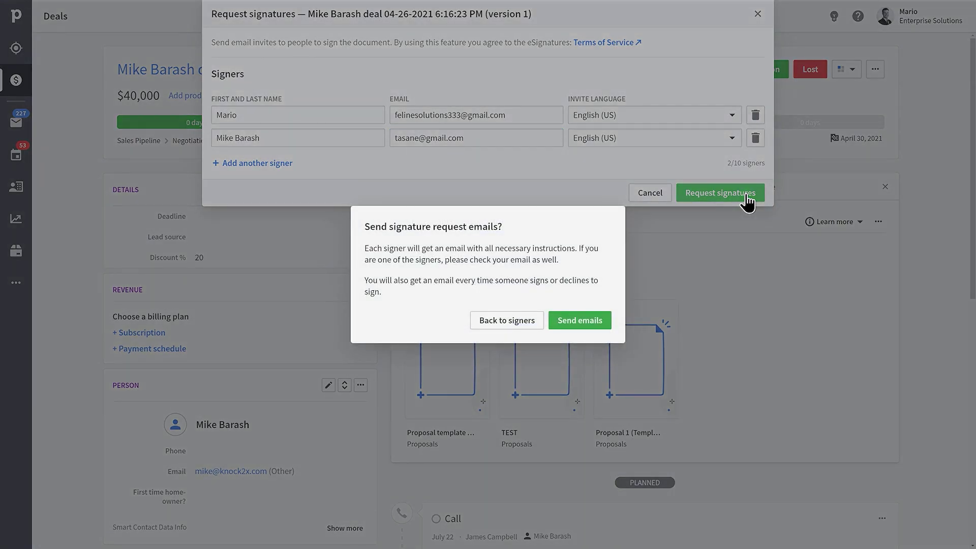